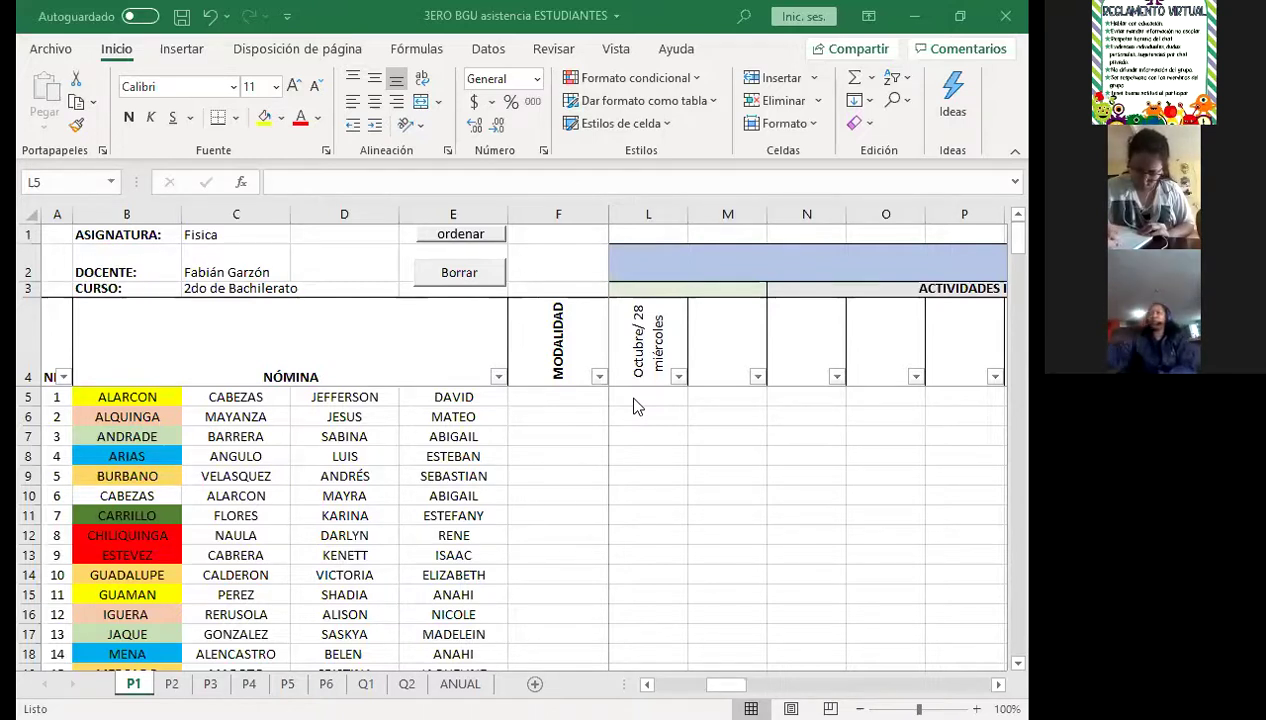
Step: Enter A in cells L5 to L9 of the 28 October attendance column for the first five students
{"action": "type", "text": "A"}
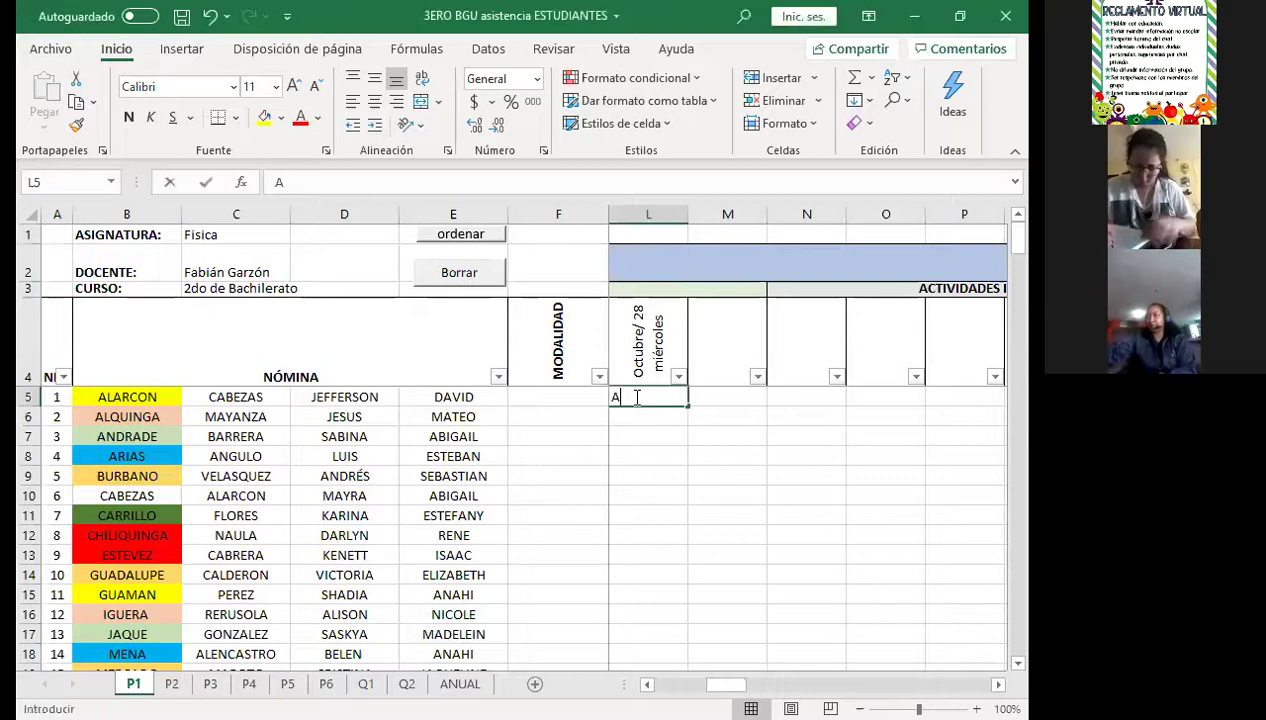
{"action": "key", "text": "Return"}
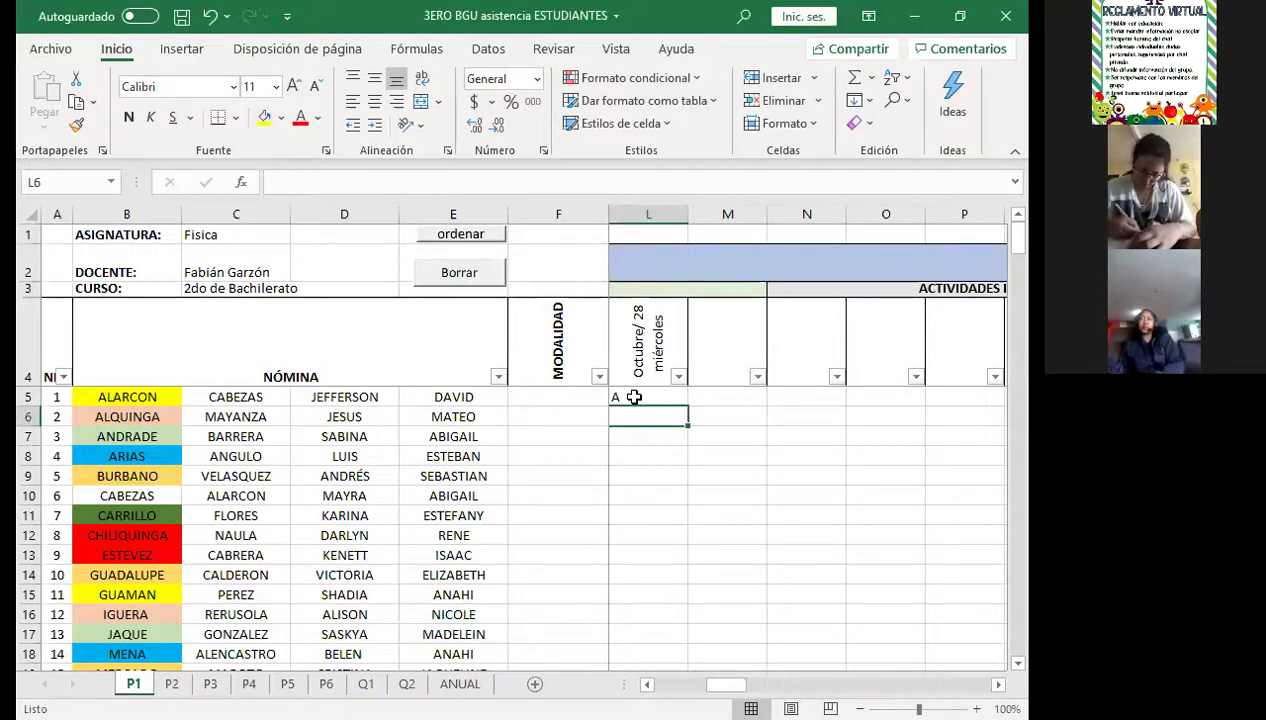
{"action": "type", "text": "A"}
{"action": "key", "text": "Return"}
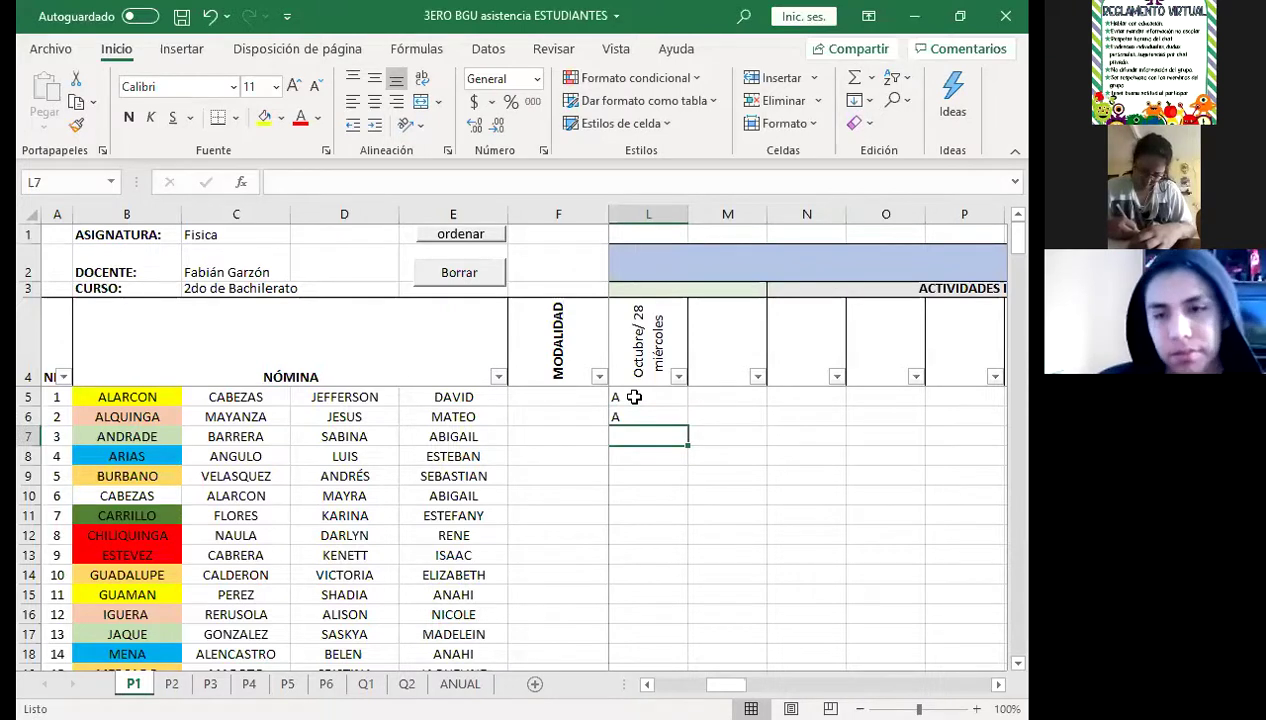
{"action": "type", "text": "A"}
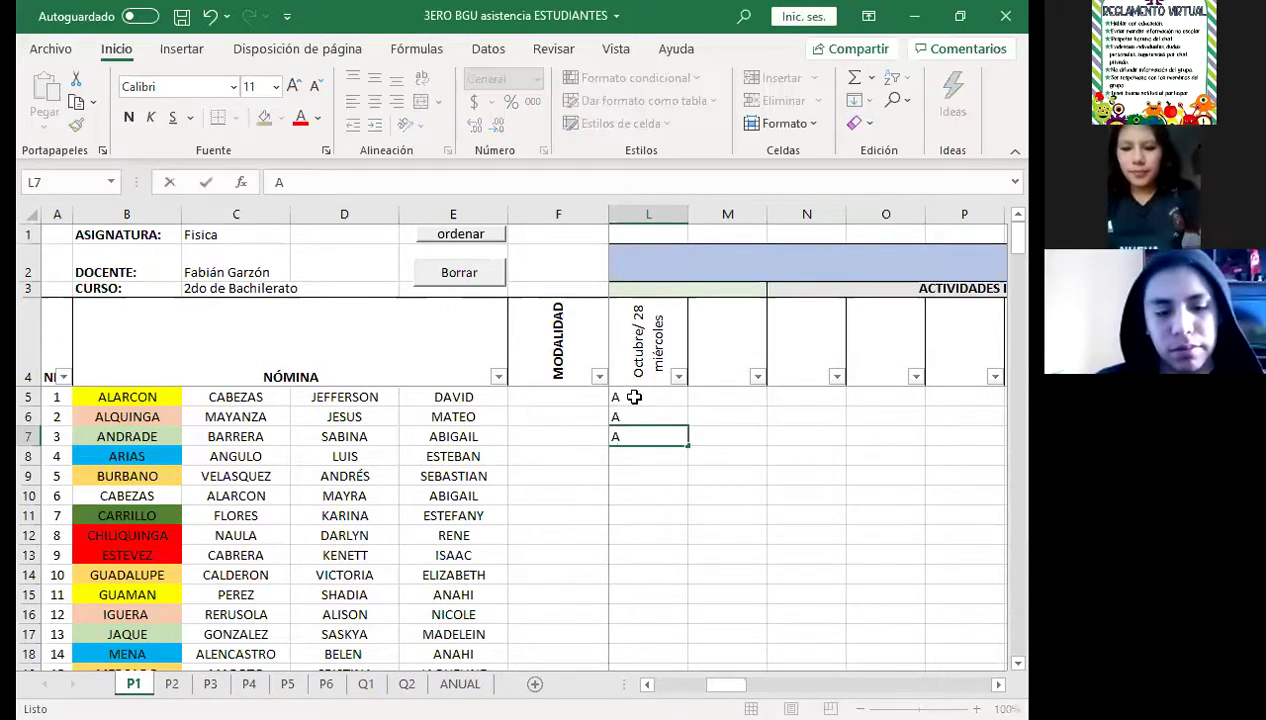
{"action": "key", "text": "Return"}
{"action": "type", "text": "A"}
{"action": "key", "text": "Return"}
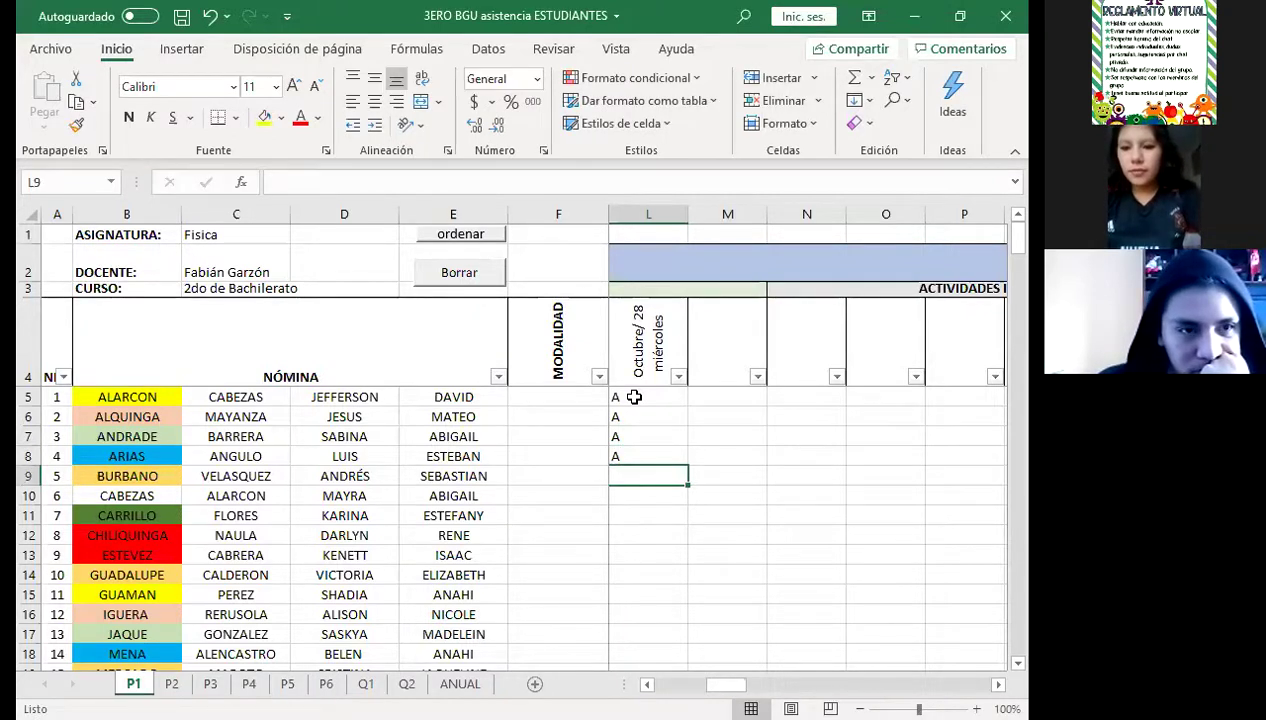
{"action": "type", "text": "A"}
{"action": "key", "text": "Return"}
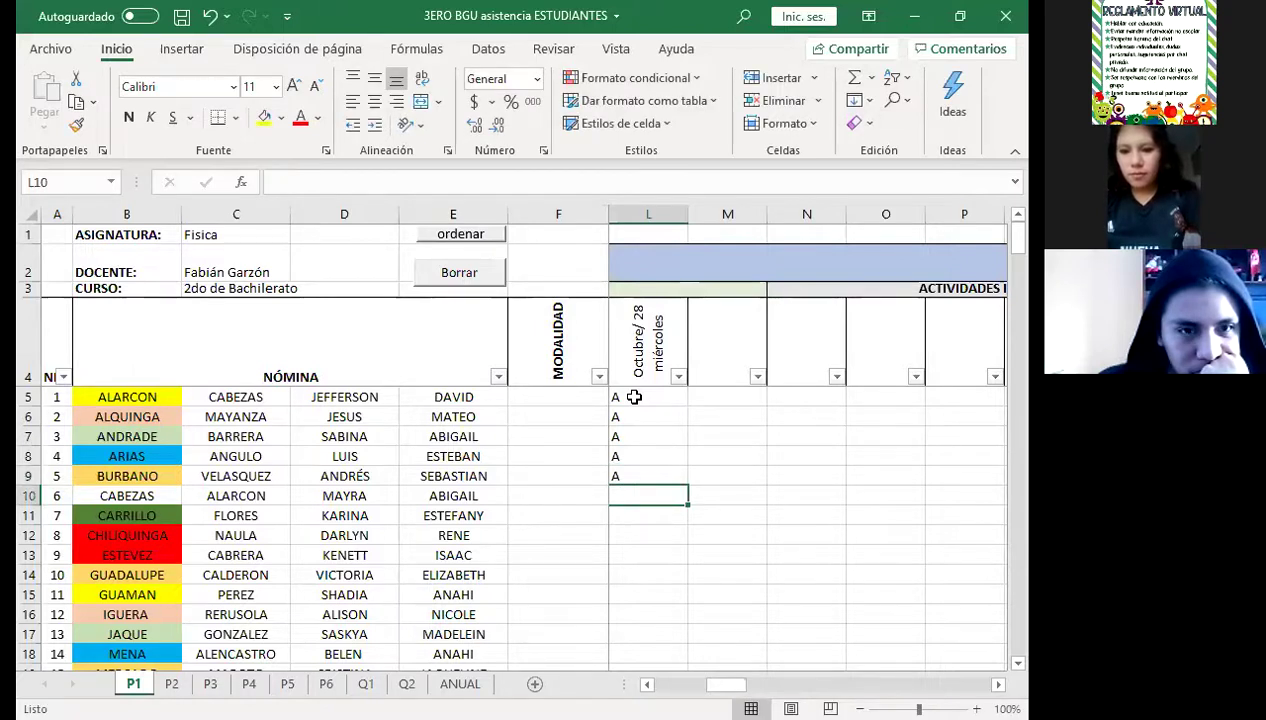
Step: Enter J in L10 for student 6 and A in L11 to L14 for students 7 to 10
{"action": "type", "text": "J"}
{"action": "key", "text": "Return"}
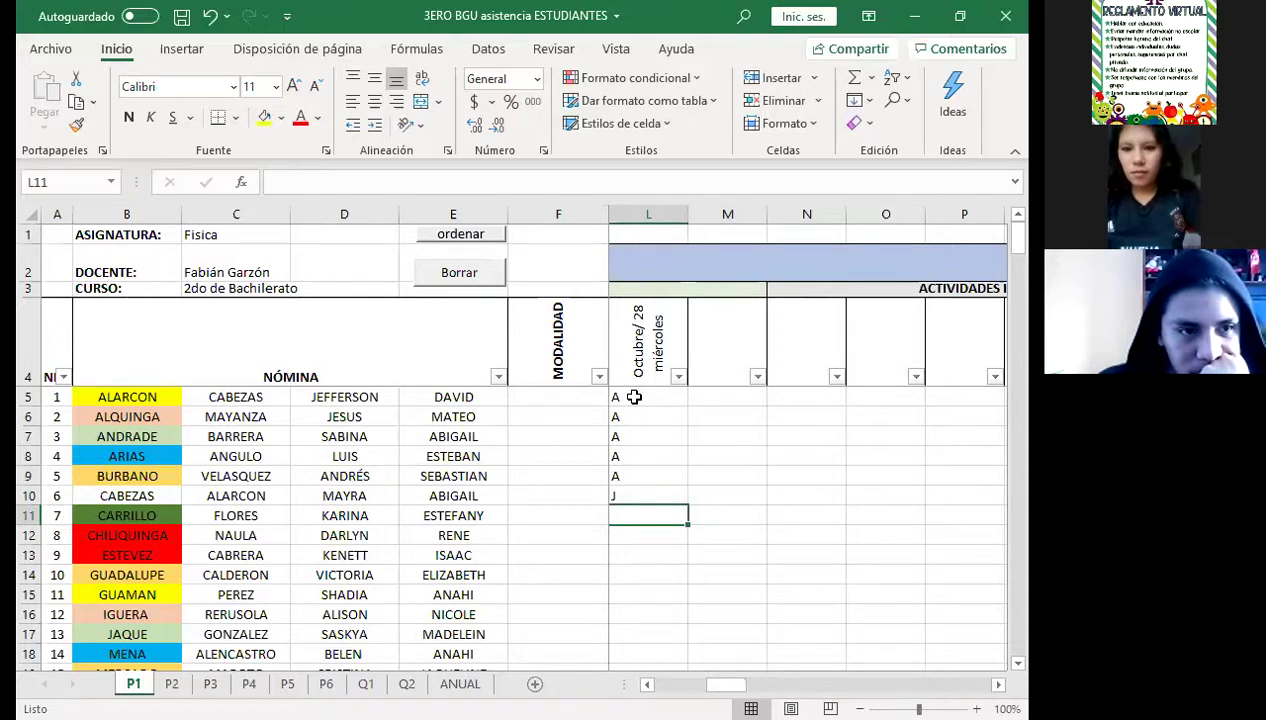
{"action": "type", "text": "A"}
{"action": "key", "text": "Return"}
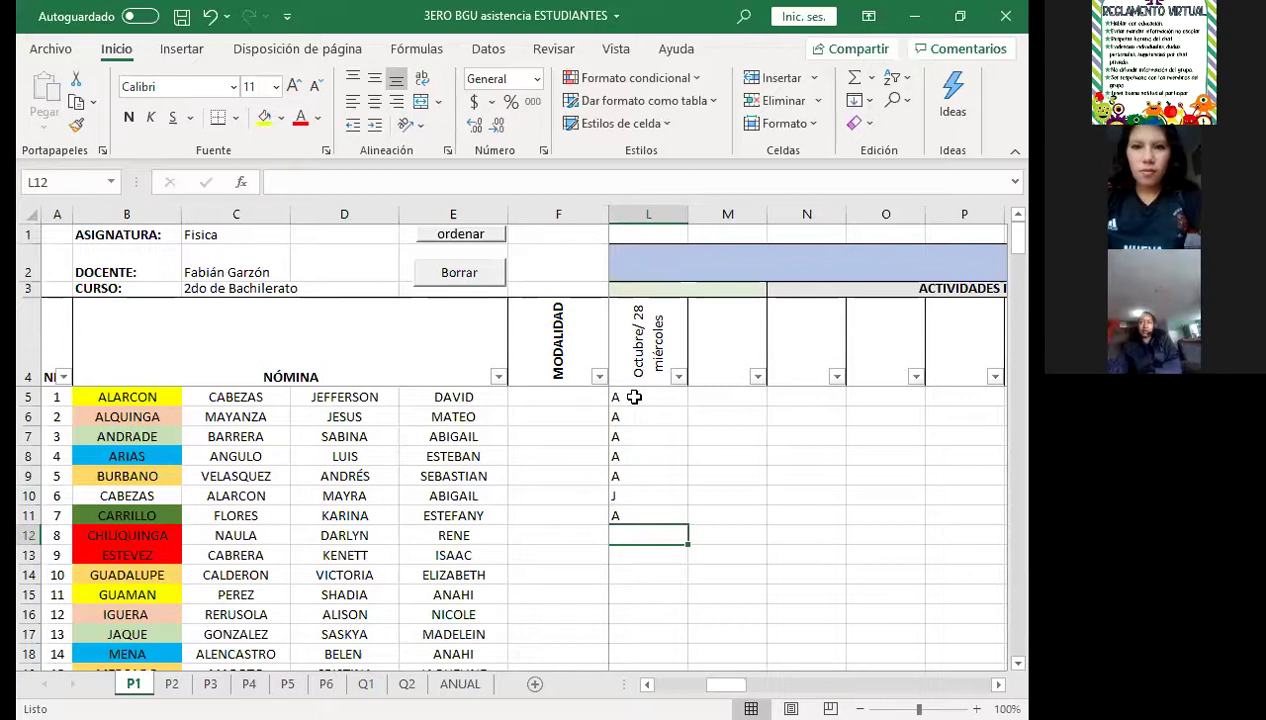
{"action": "type", "text": "A"}
{"action": "key", "text": "Return"}
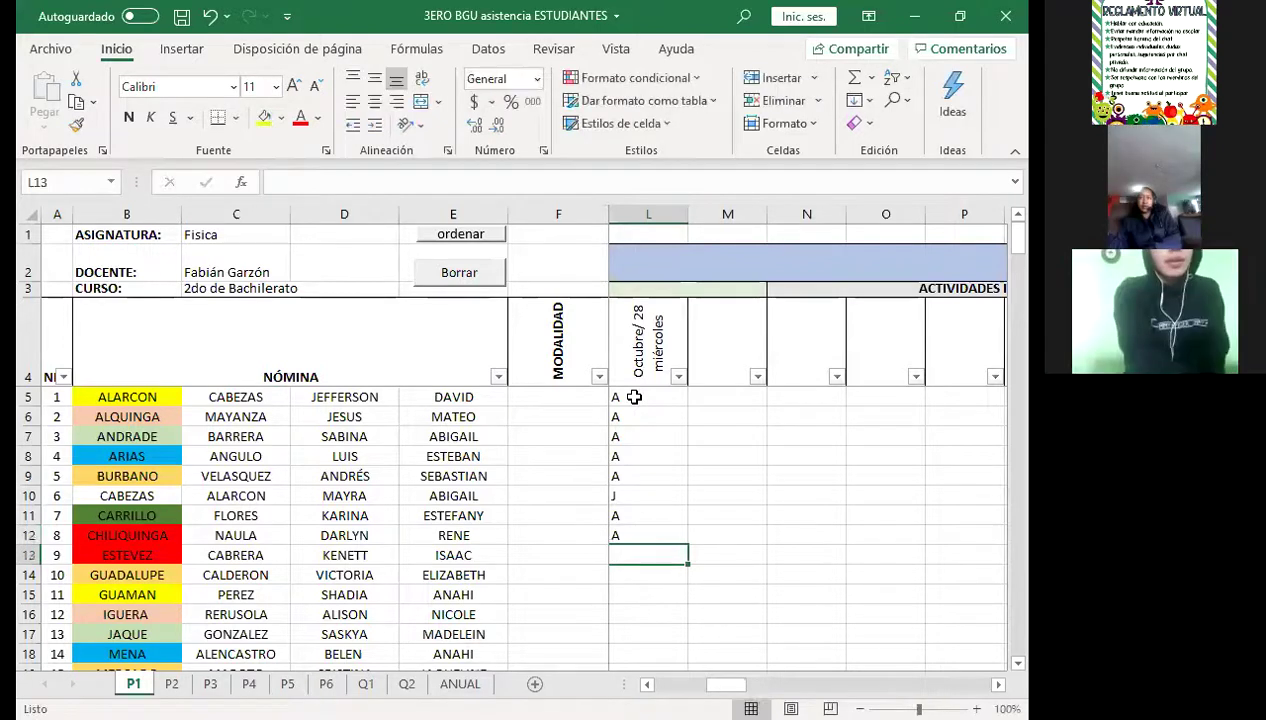
{"action": "type", "text": "A"}
{"action": "key", "text": "Return"}
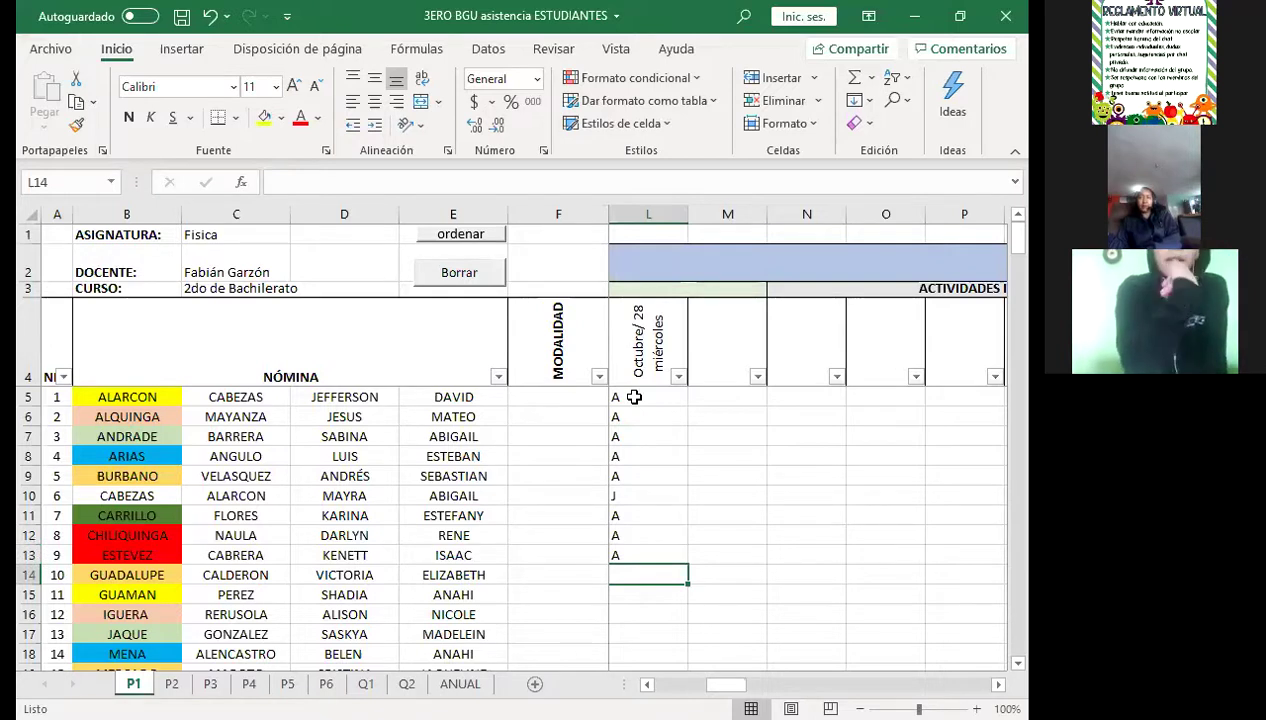
{"action": "key", "text": "Return"}
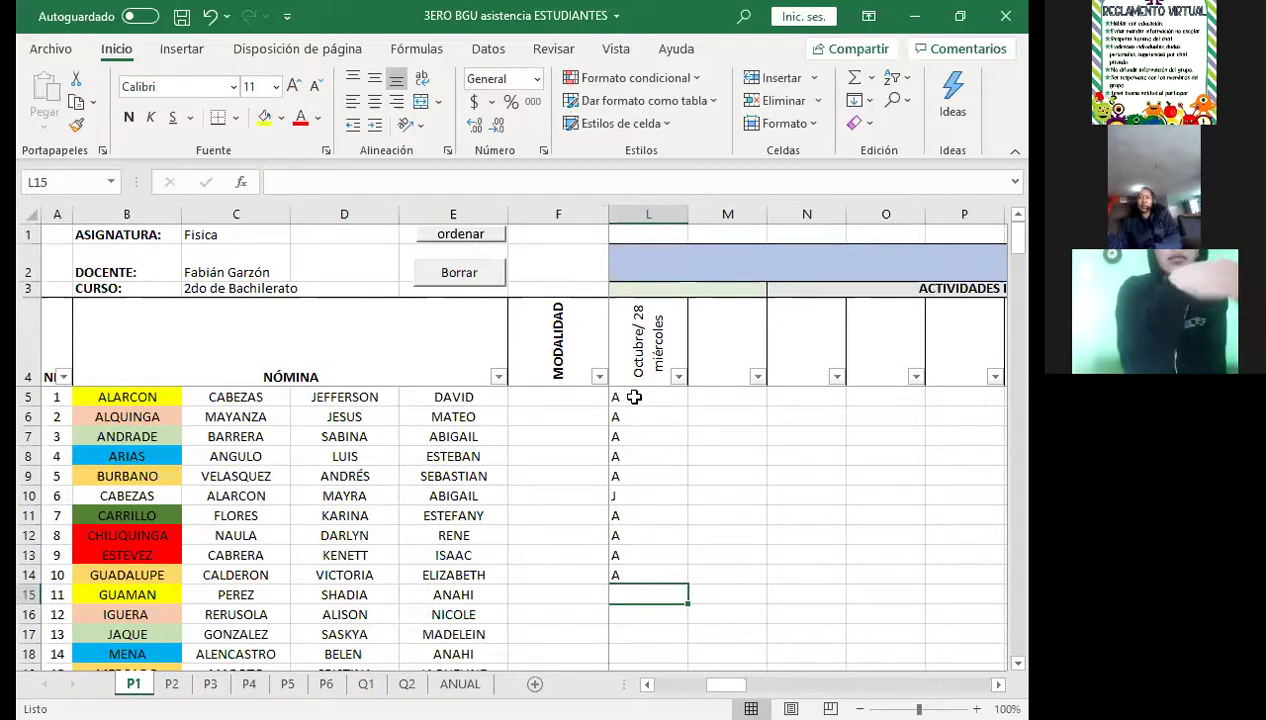
Step: Enter F in L15 for student 11 and A in L16 for student 12
{"action": "type", "text": "F"}
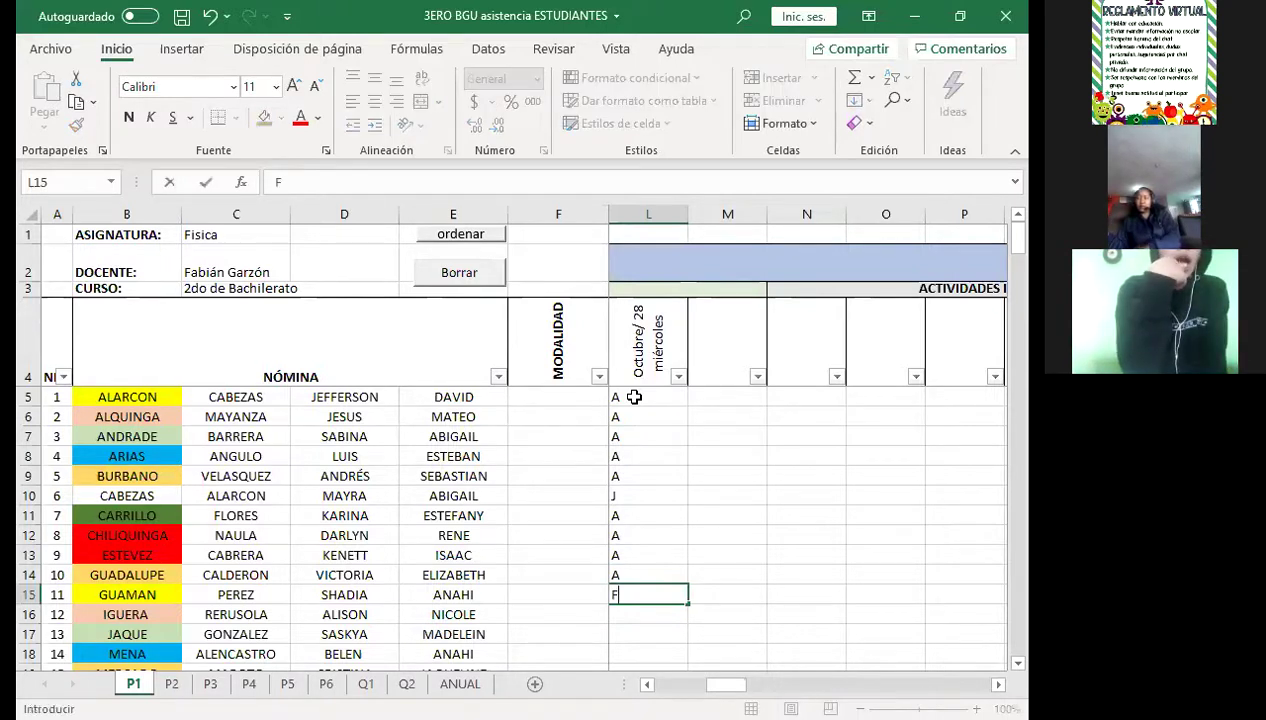
{"action": "key", "text": "Return"}
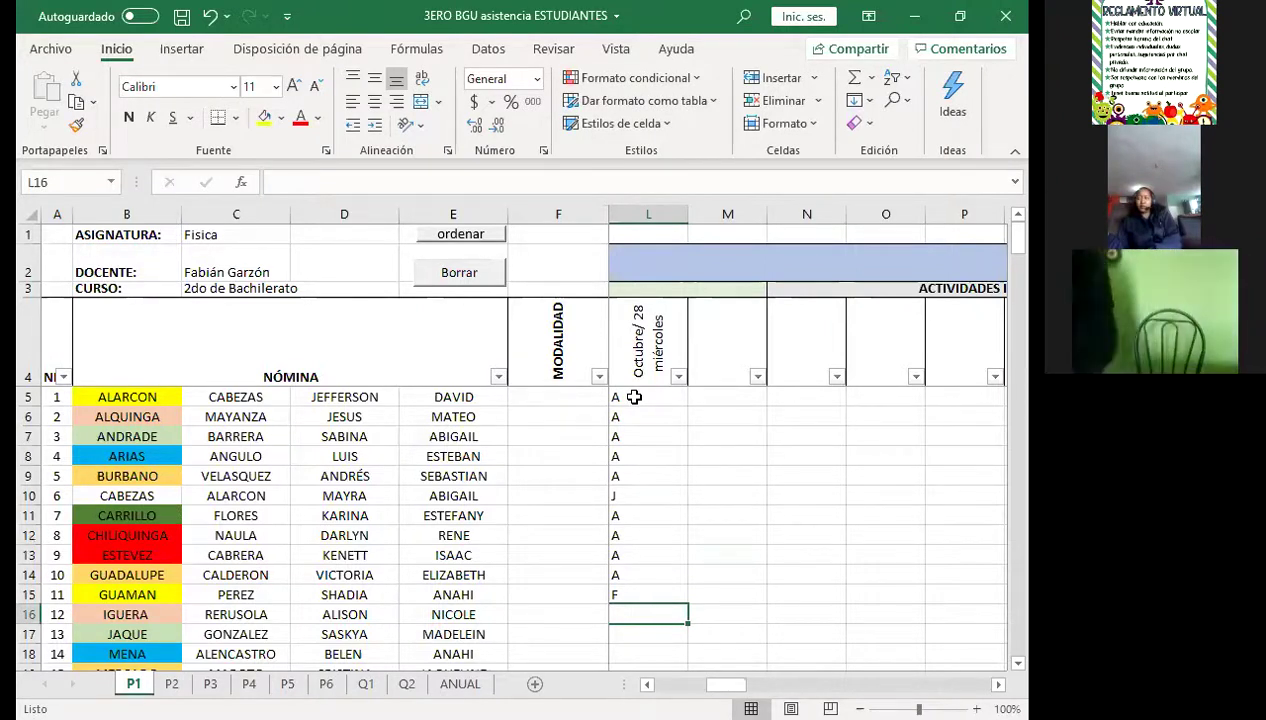
{"action": "type", "text": "A"}
{"action": "key", "text": "Return"}
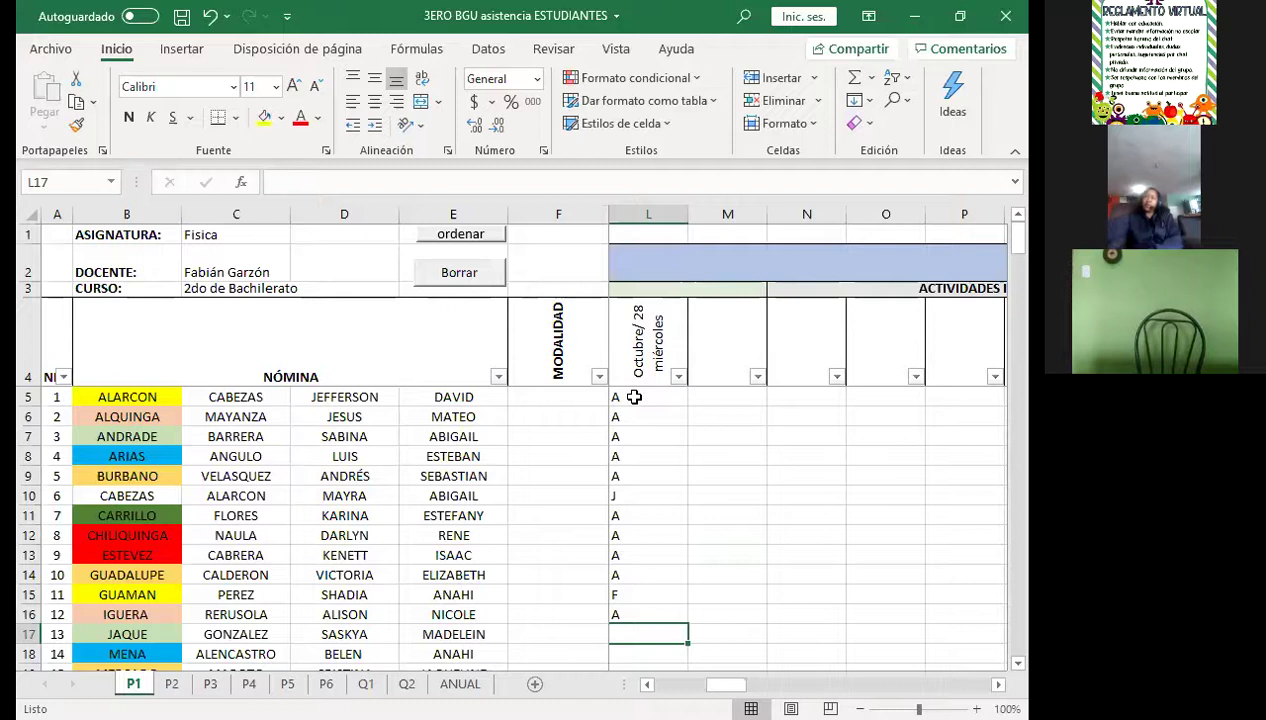
Step: Fill cell L15 with yellow and enter A in L17 for student 13
{"action": "left_click", "coordinate": [644, 593]}
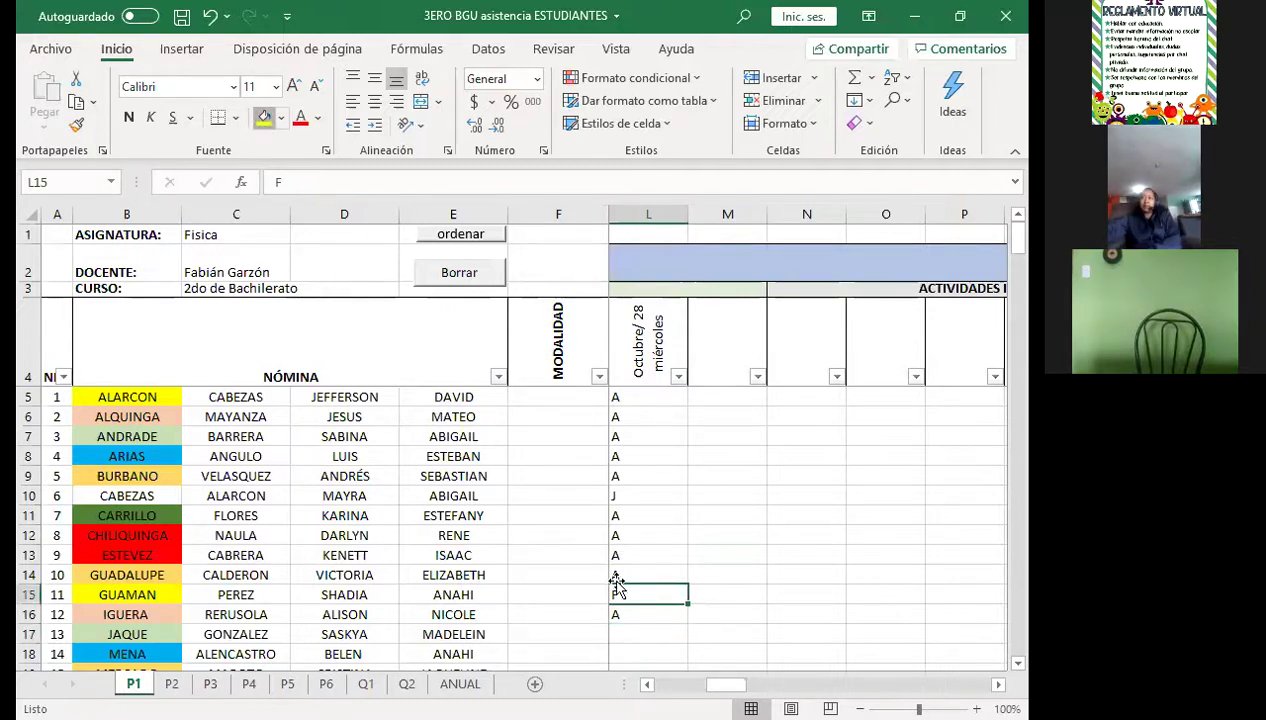
{"action": "left_click", "coordinate": [622, 635]}
{"action": "type", "text": "A"}
{"action": "key", "text": "Return"}
Step: Look over the unmarked students from row 18 to about row 29, returning to cell L18
{"action": "key", "text": "Down"}
{"action": "key", "text": "Down"}
{"action": "key", "text": "Down"}
{"action": "key", "text": "Down"}
{"action": "key", "text": "Down"}
{"action": "key", "text": "Down"}
{"action": "key", "text": "Down"}
{"action": "key", "text": "Down"}
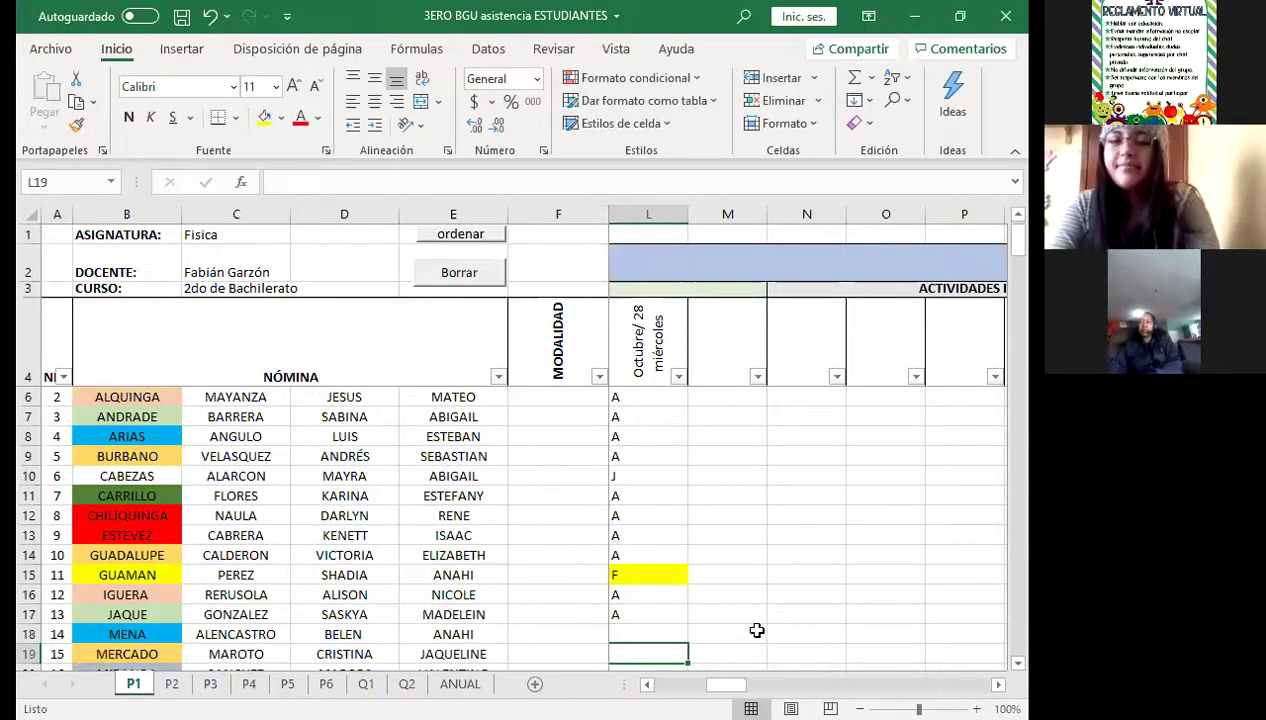
{"action": "key", "text": "Down"}
{"action": "key", "text": "Down"}
{"action": "key", "text": "Down"}
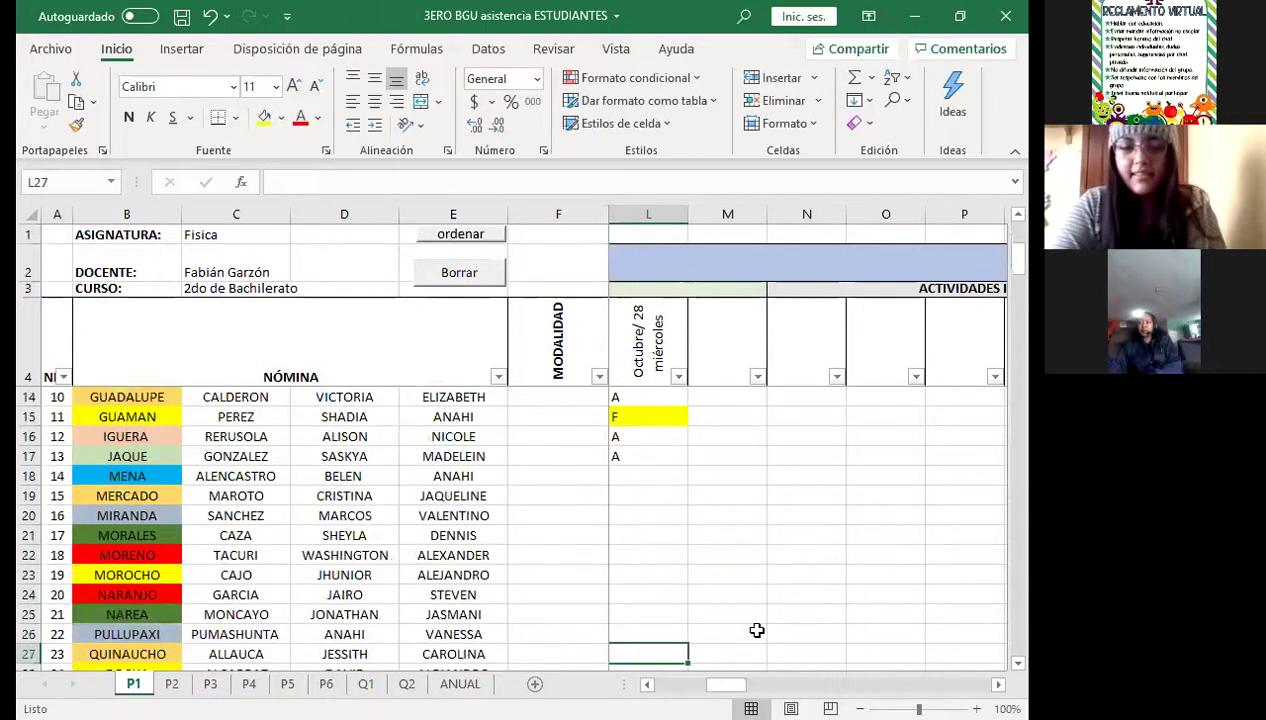
{"action": "key", "text": "Up"}
{"action": "key", "text": "Up"}
{"action": "key", "text": "Up"}
{"action": "key", "text": "Up"}
{"action": "key", "text": "Up"}
{"action": "key", "text": "Up"}
{"action": "key", "text": "Up"}
{"action": "key", "text": "Up"}
{"action": "key", "text": "Up"}
{"action": "key", "text": "Up"}
{"action": "key", "text": "Up"}
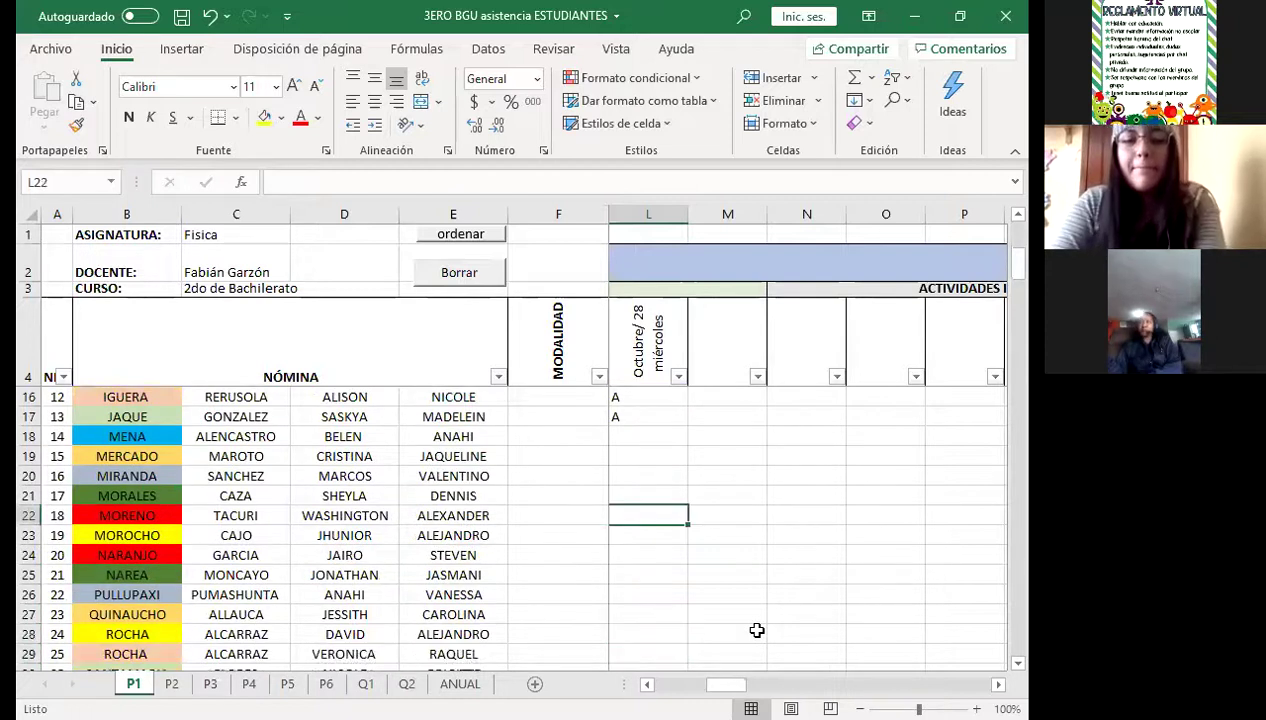
Step: Enter A in cells L18 to L22 for students 14 to 18
{"action": "type", "text": "A"}
{"action": "key", "text": "Return"}
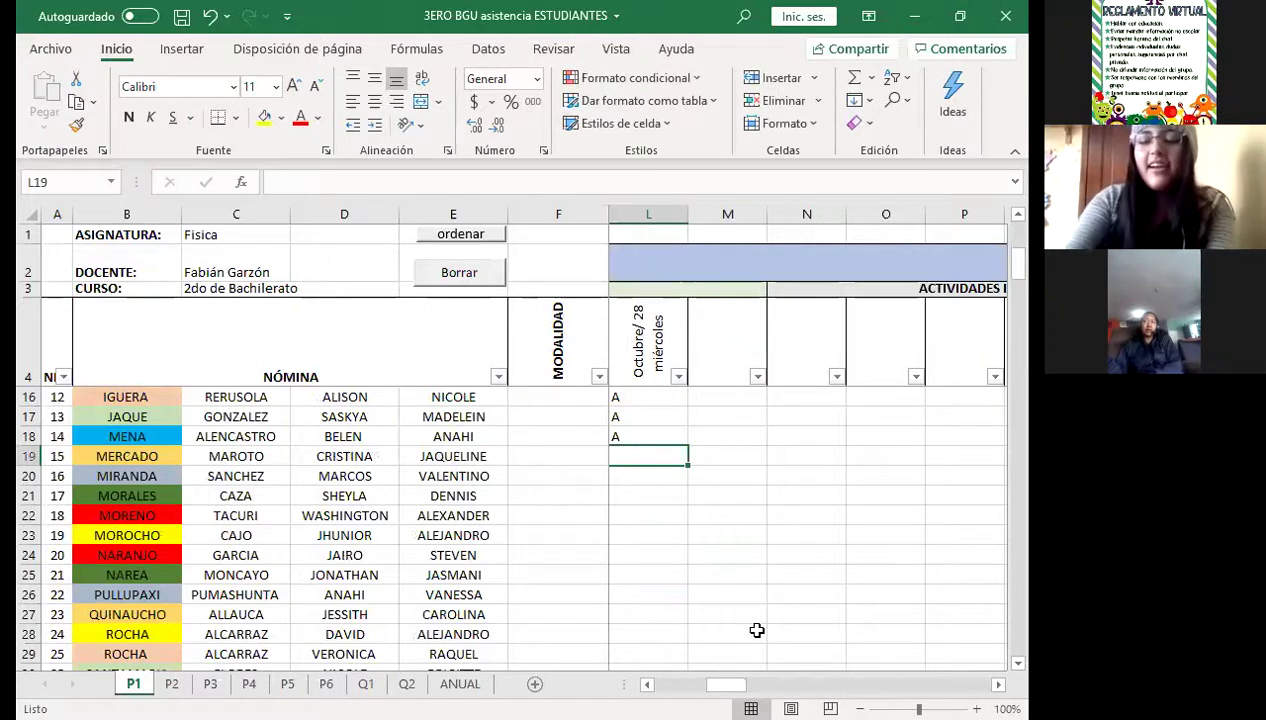
{"action": "type", "text": "A"}
{"action": "key", "text": "Return"}
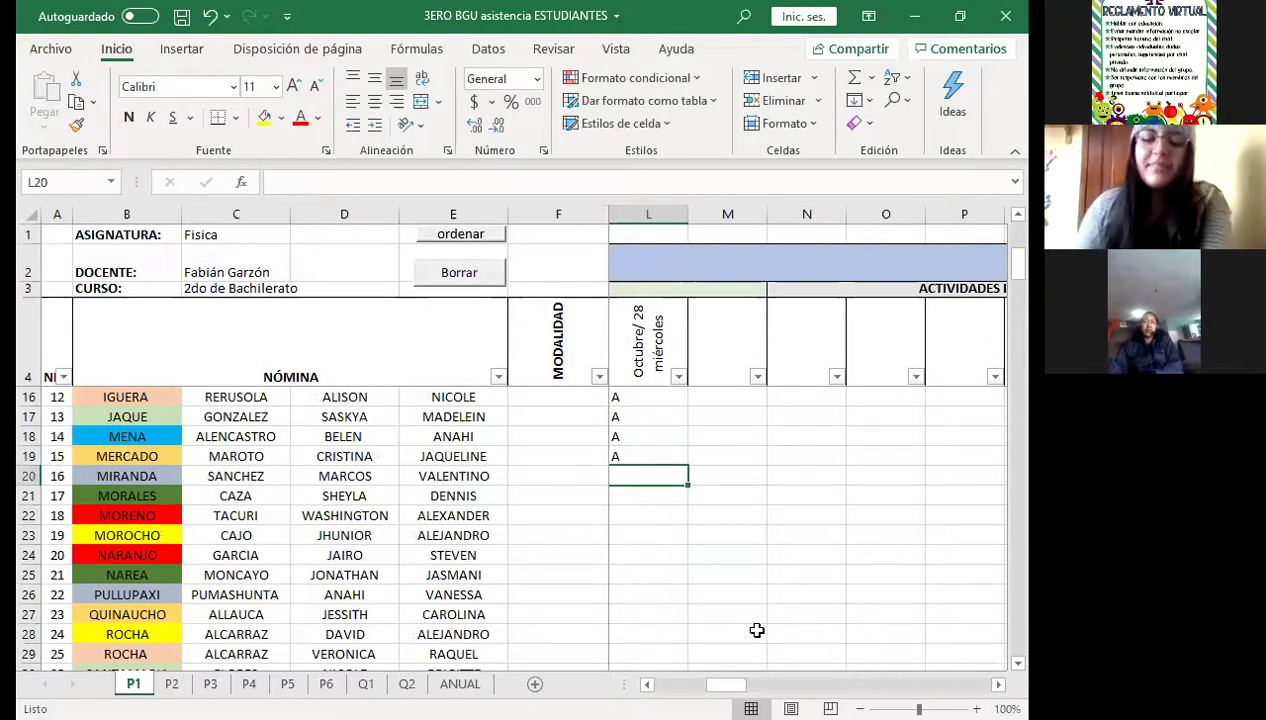
{"action": "type", "text": "A"}
{"action": "key", "text": "Return"}
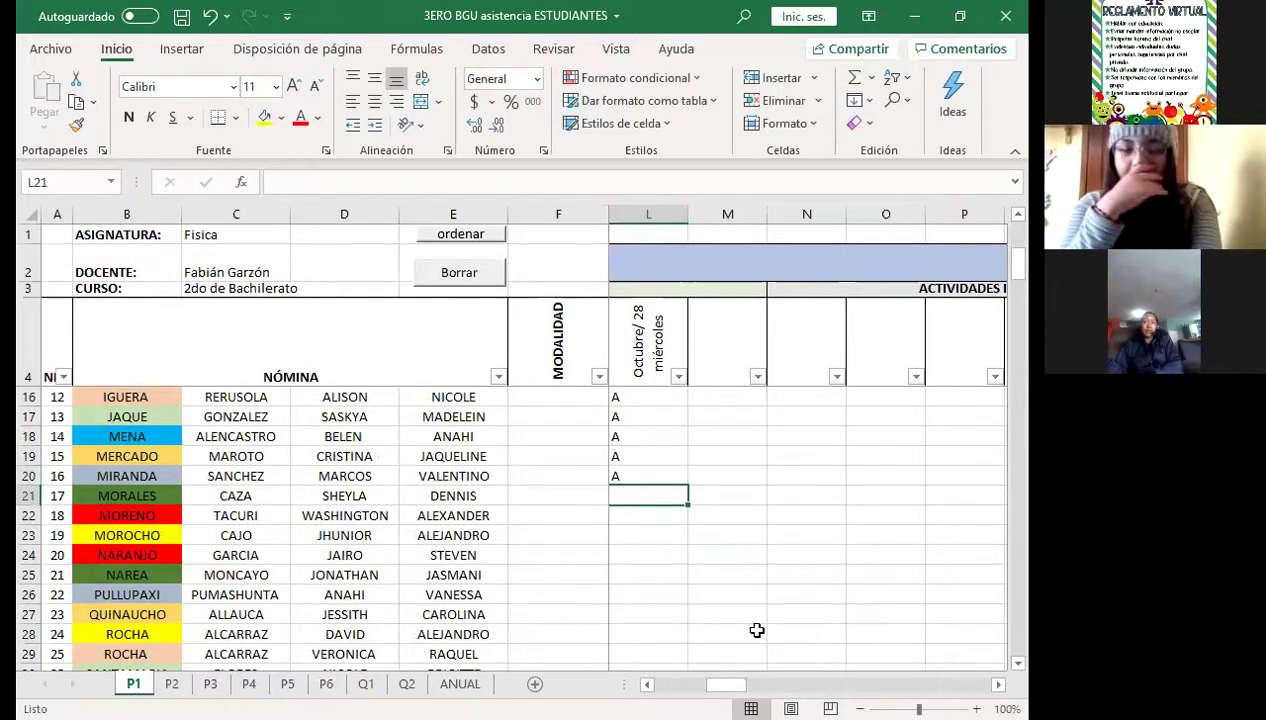
{"action": "type", "text": "A"}
{"action": "key", "text": "Return"}
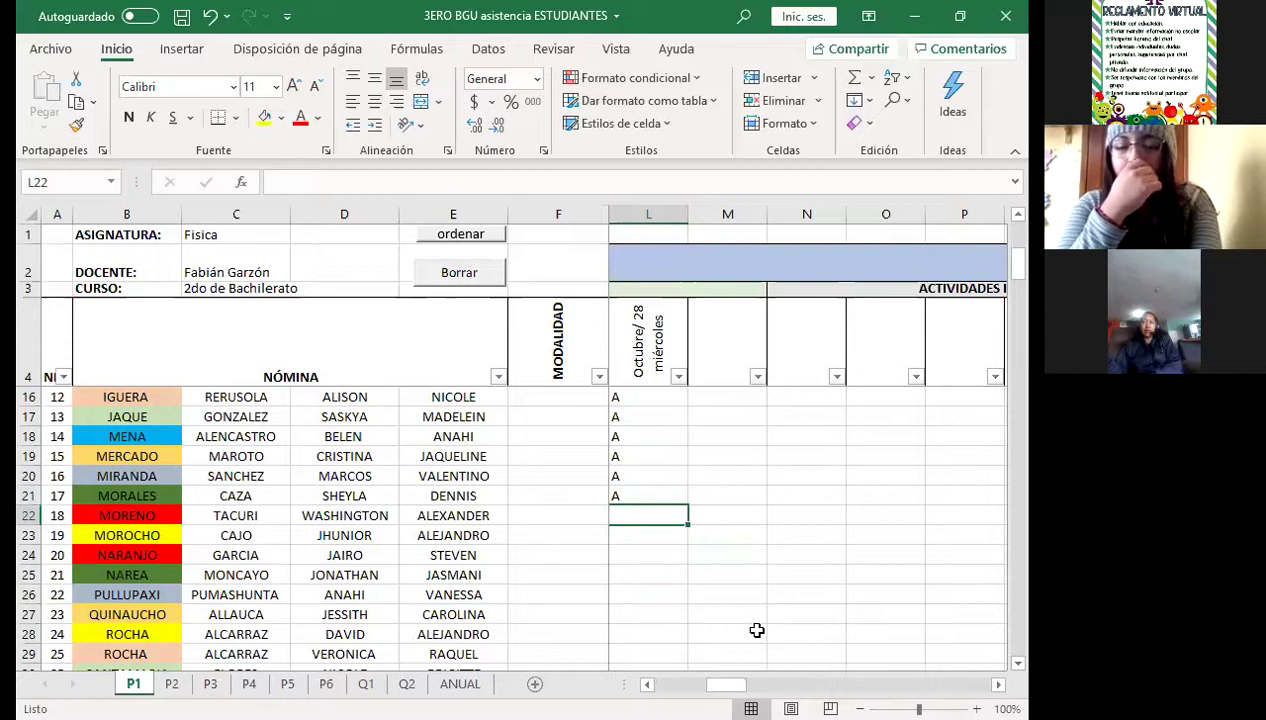
{"action": "type", "text": "A"}
{"action": "key", "text": "Return"}
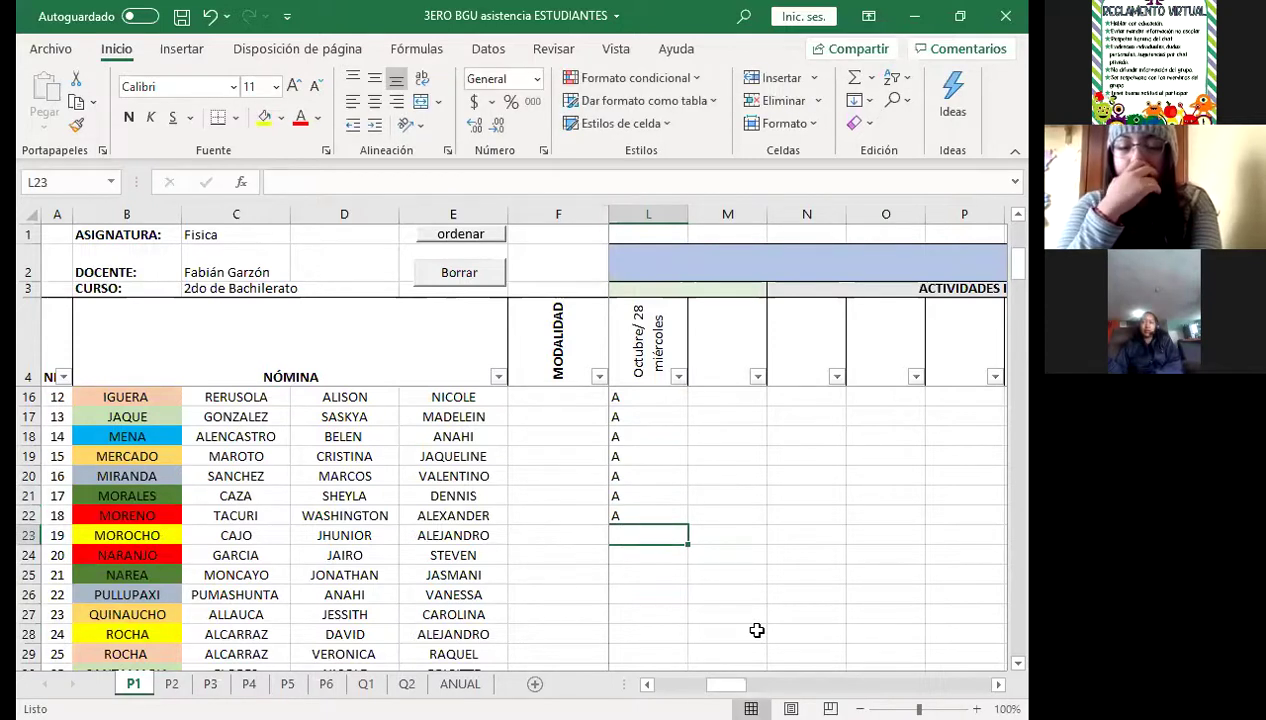
Step: Enter A in cells L23 to L27 for students 19 to 23
{"action": "type", "text": "A"}
{"action": "key", "text": "Return"}
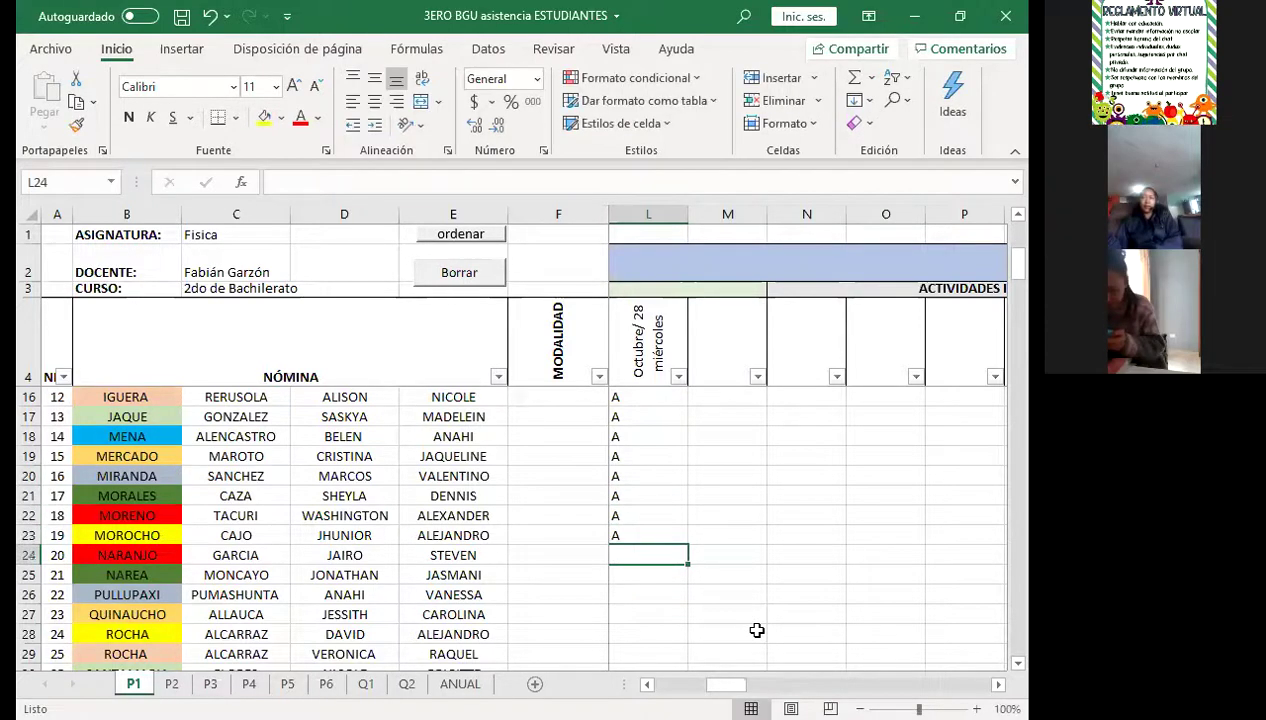
{"action": "type", "text": "A"}
{"action": "key", "text": "Return"}
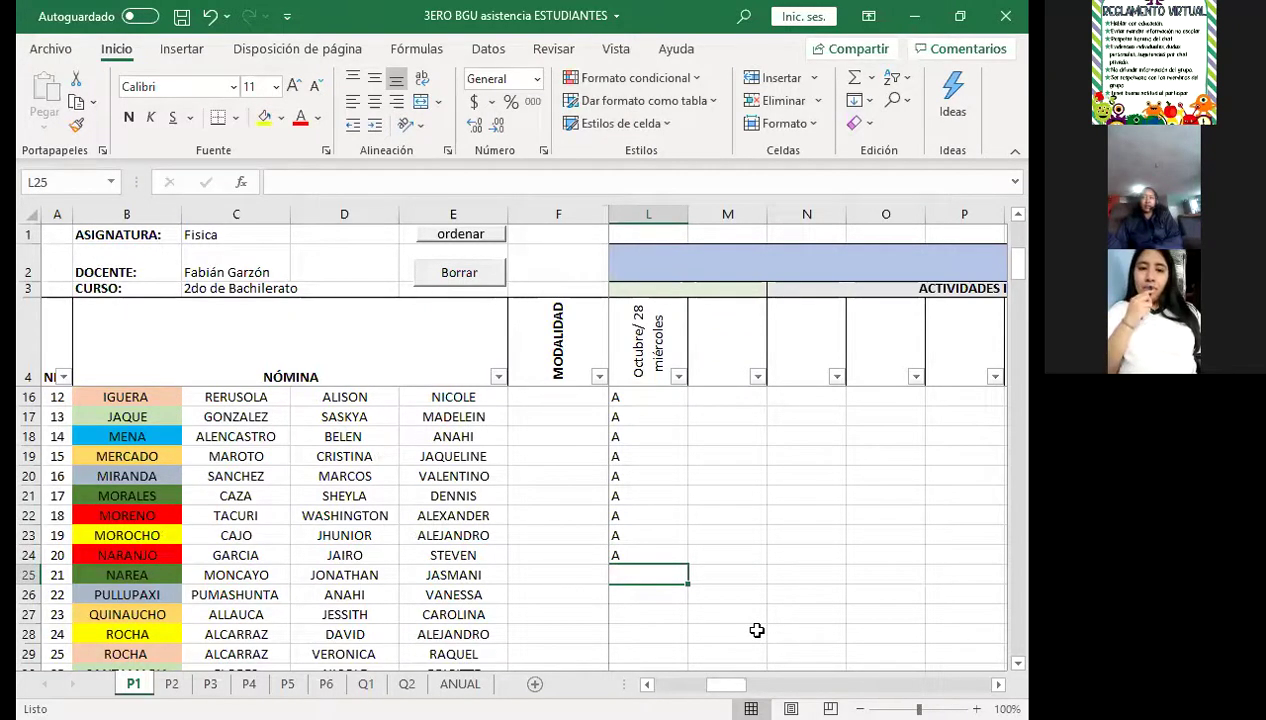
{"action": "type", "text": "A"}
{"action": "key", "text": "Return"}
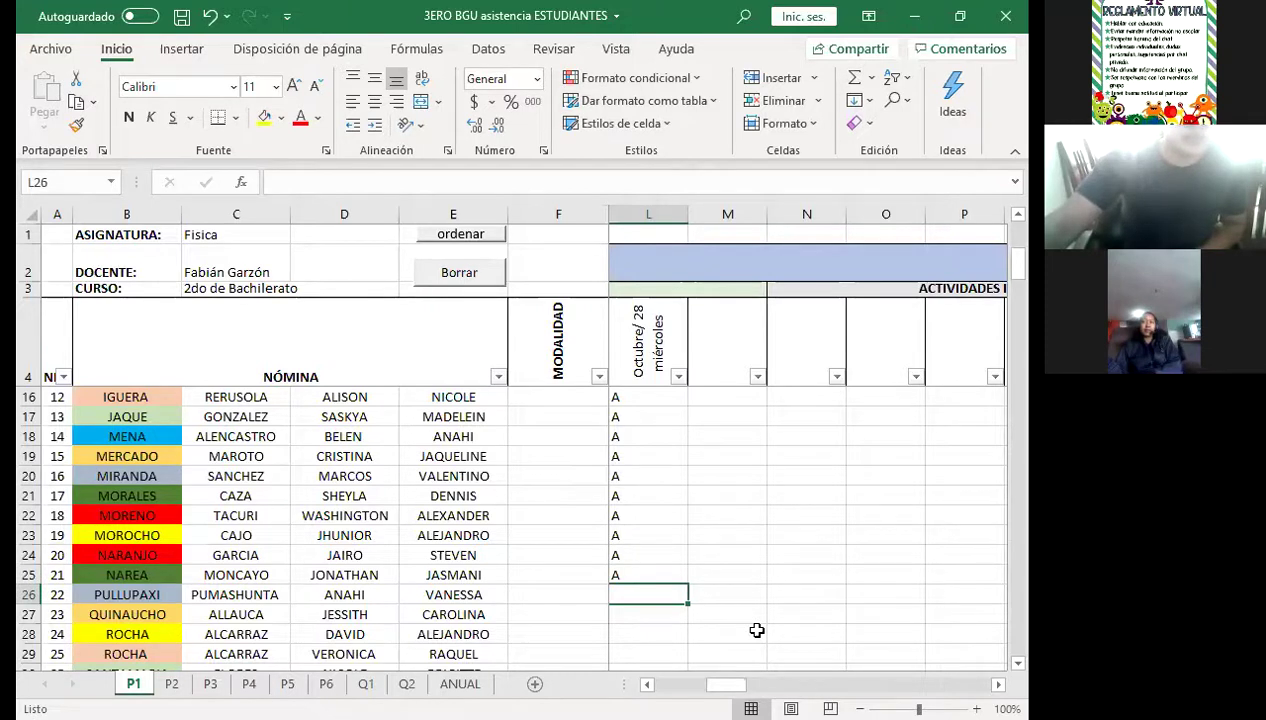
{"action": "type", "text": "A"}
{"action": "key", "text": "Return"}
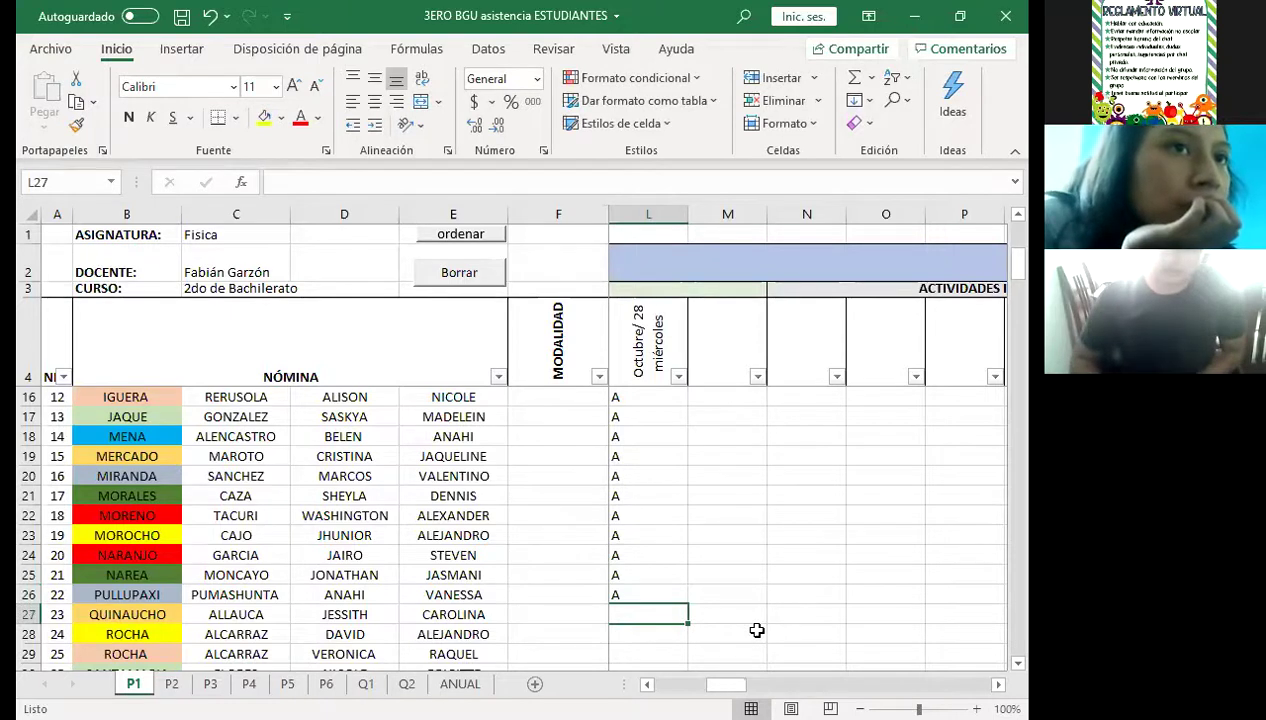
{"action": "type", "text": "A"}
{"action": "key", "text": "Return"}
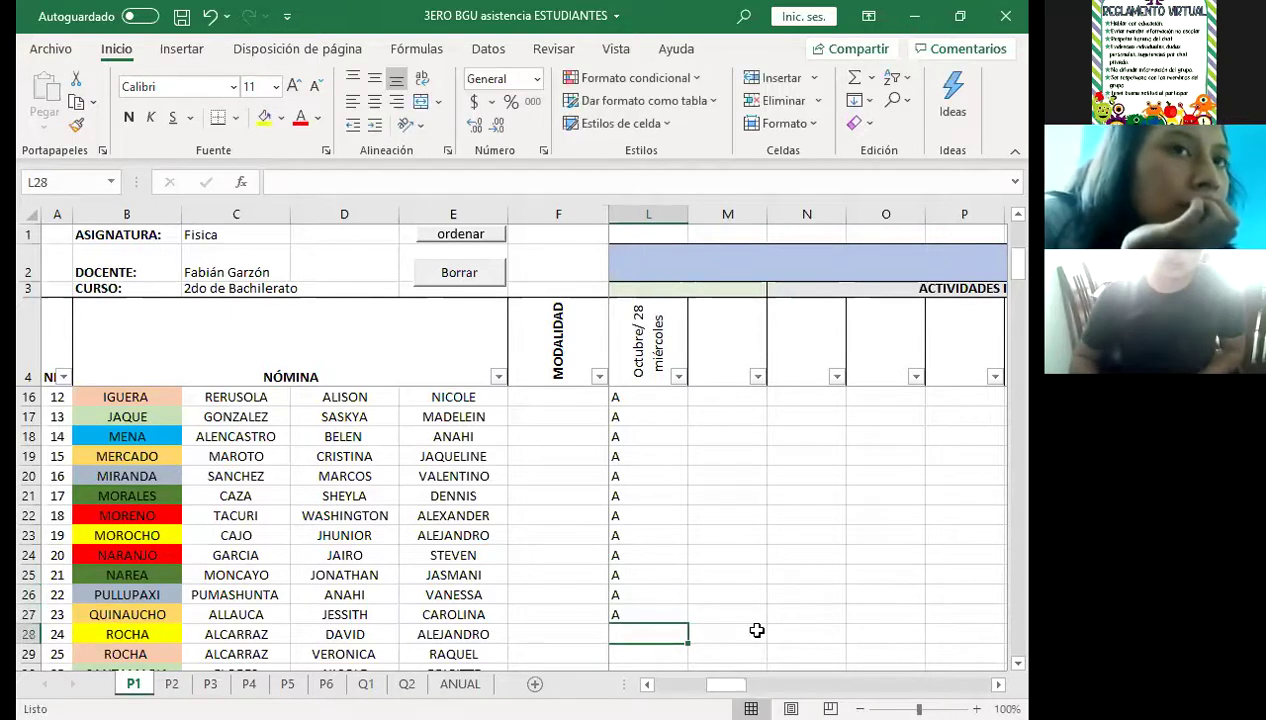
Step: Look over the remaining unmarked students down to about row 40, returning to cell L28
{"action": "key", "text": "Down"}
{"action": "key", "text": "Down"}
{"action": "key", "text": "Down"}
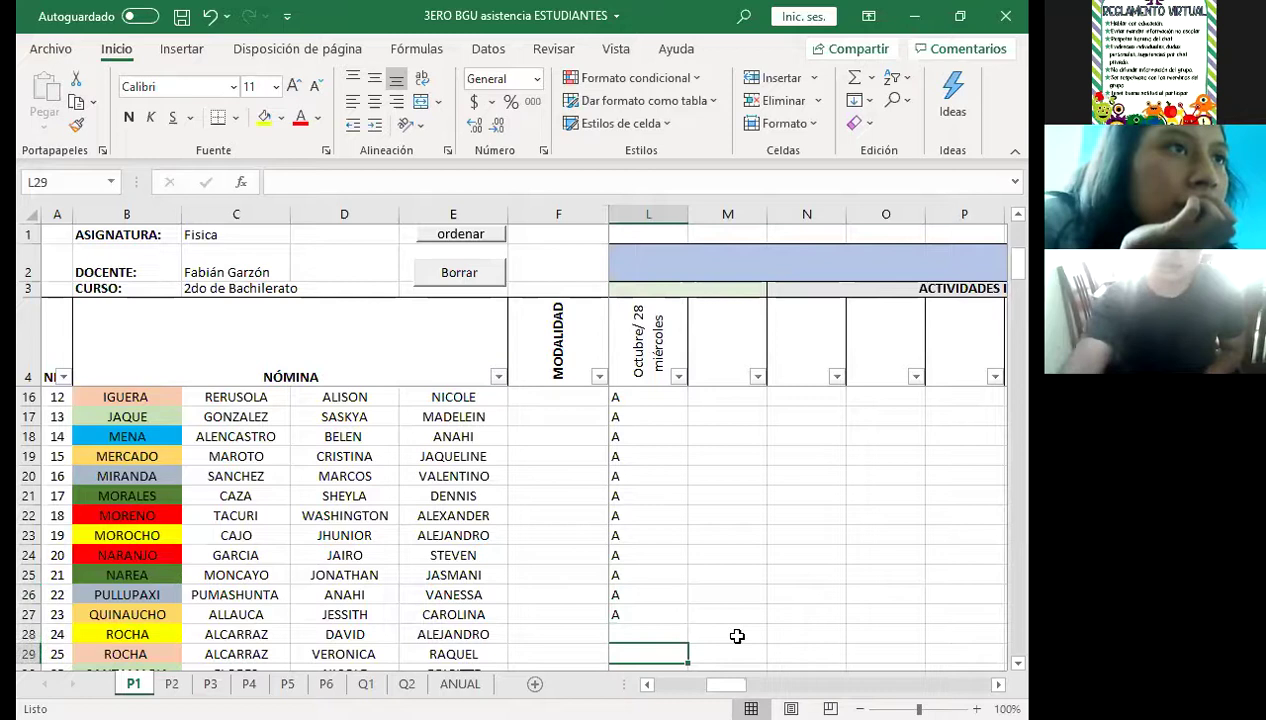
{"action": "key", "text": "Down"}
{"action": "key", "text": "Down"}
{"action": "key", "text": "Down"}
{"action": "key", "text": "Down"}
{"action": "key", "text": "Down"}
{"action": "key", "text": "Down"}
{"action": "key", "text": "Down"}
{"action": "key", "text": "Down"}
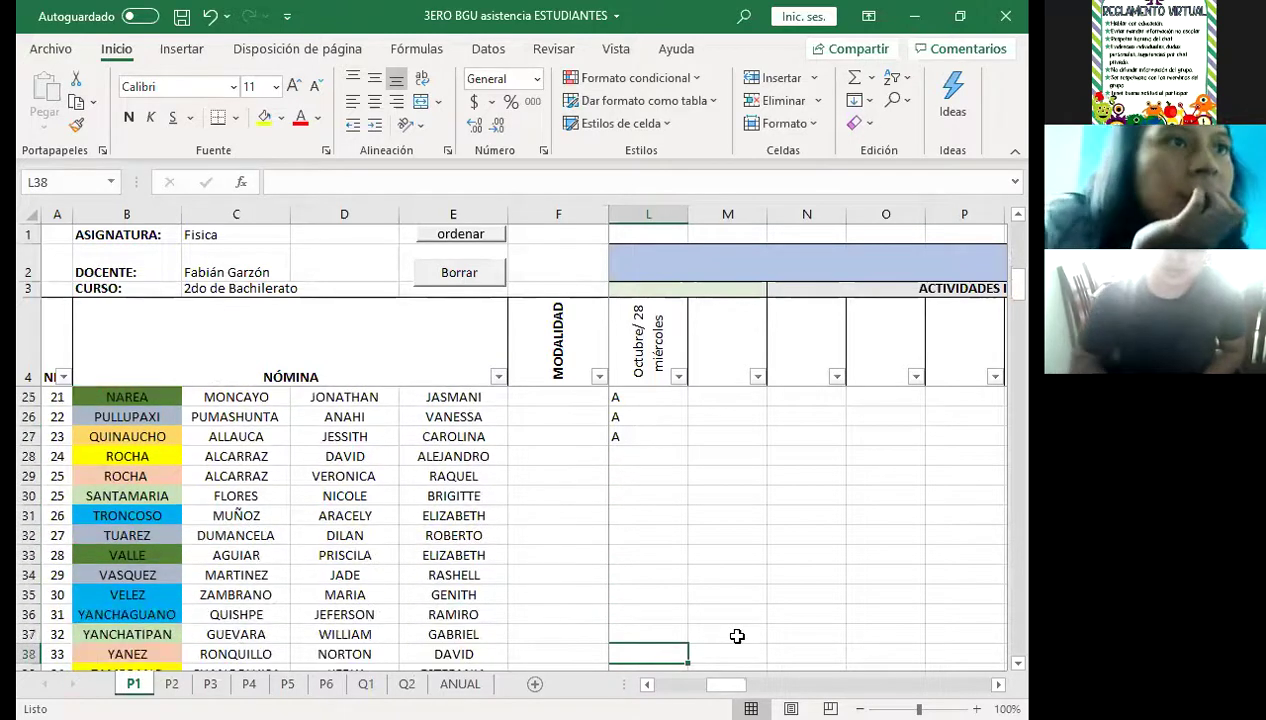
{"action": "key", "text": "Down"}
{"action": "key", "text": "Up"}
{"action": "key", "text": "Up"}
{"action": "key", "text": "Up"}
{"action": "key", "text": "Up"}
{"action": "key", "text": "Up"}
{"action": "key", "text": "Up"}
{"action": "key", "text": "Up"}
{"action": "key", "text": "Up"}
{"action": "key", "text": "Up"}
{"action": "key", "text": "Up"}
{"action": "key", "text": "Up"}
{"action": "key", "text": "Up"}
{"action": "key", "text": "Up"}
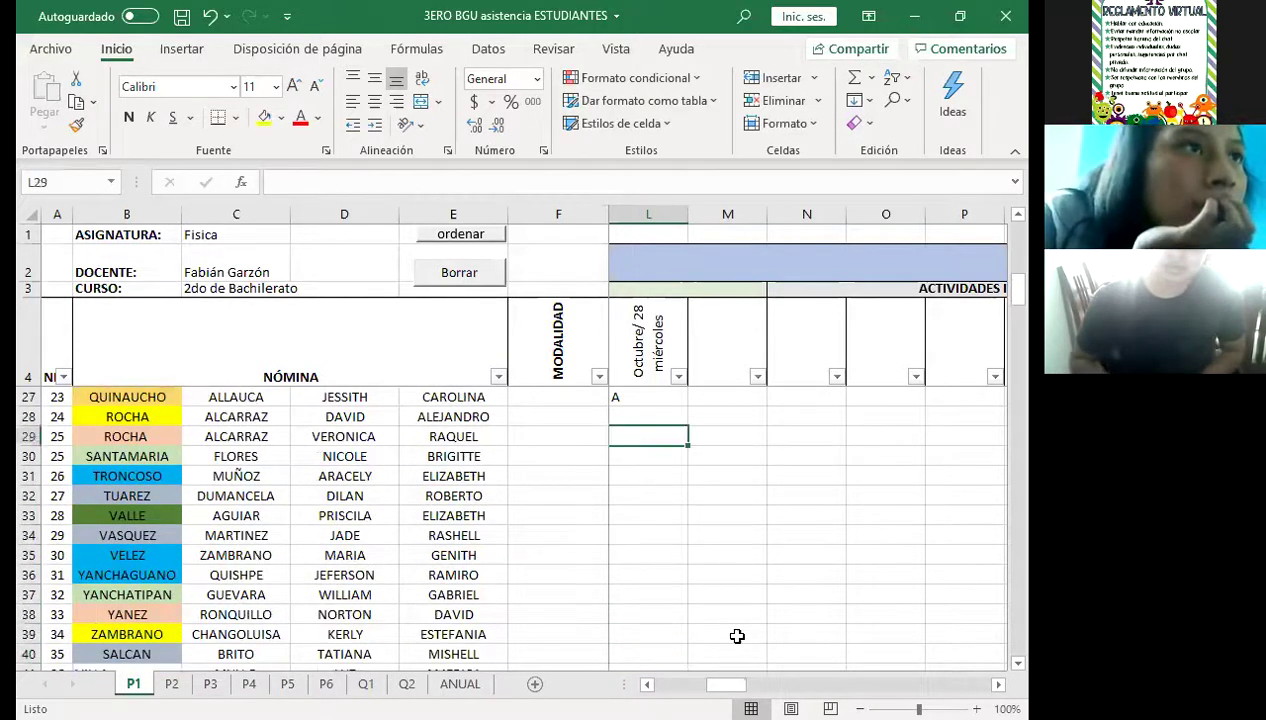
{"action": "key", "text": "Down"}
Step: Enter A in cells L28 to L31 for the next four students in the attendance column
{"action": "type", "text": "A"}
{"action": "key", "text": "Return"}
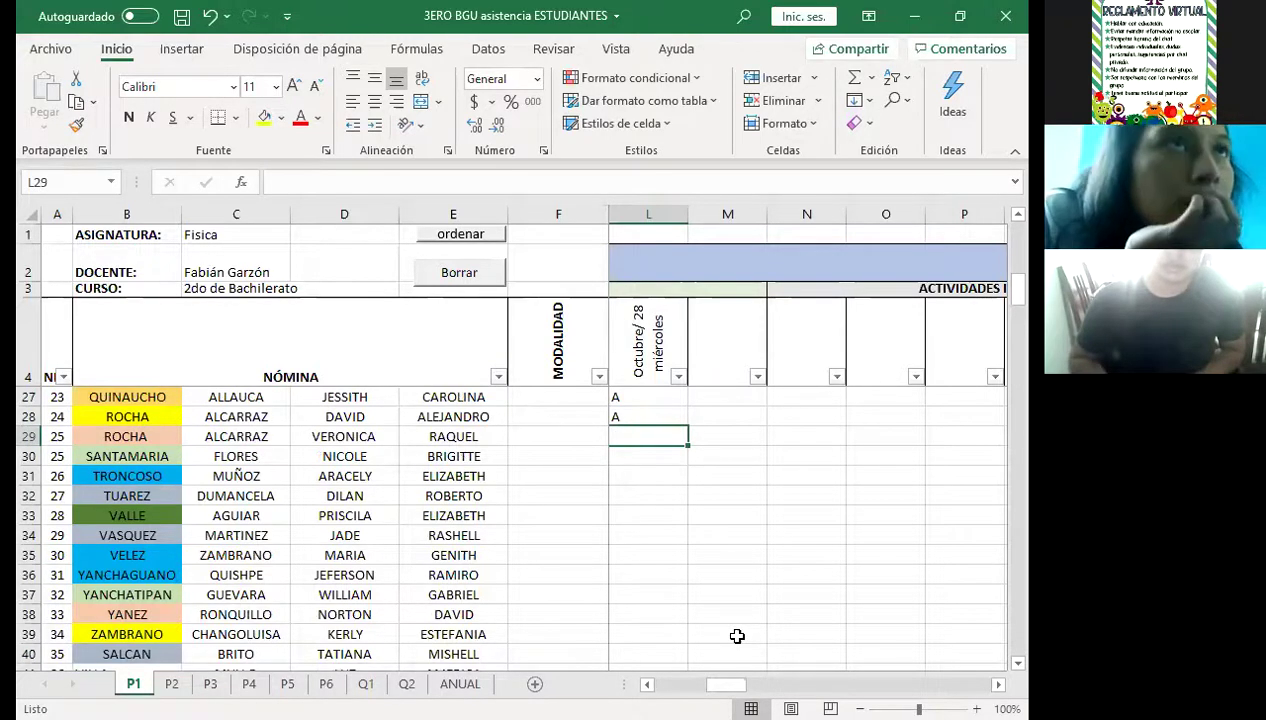
{"action": "type", "text": "A"}
{"action": "key", "text": "Return"}
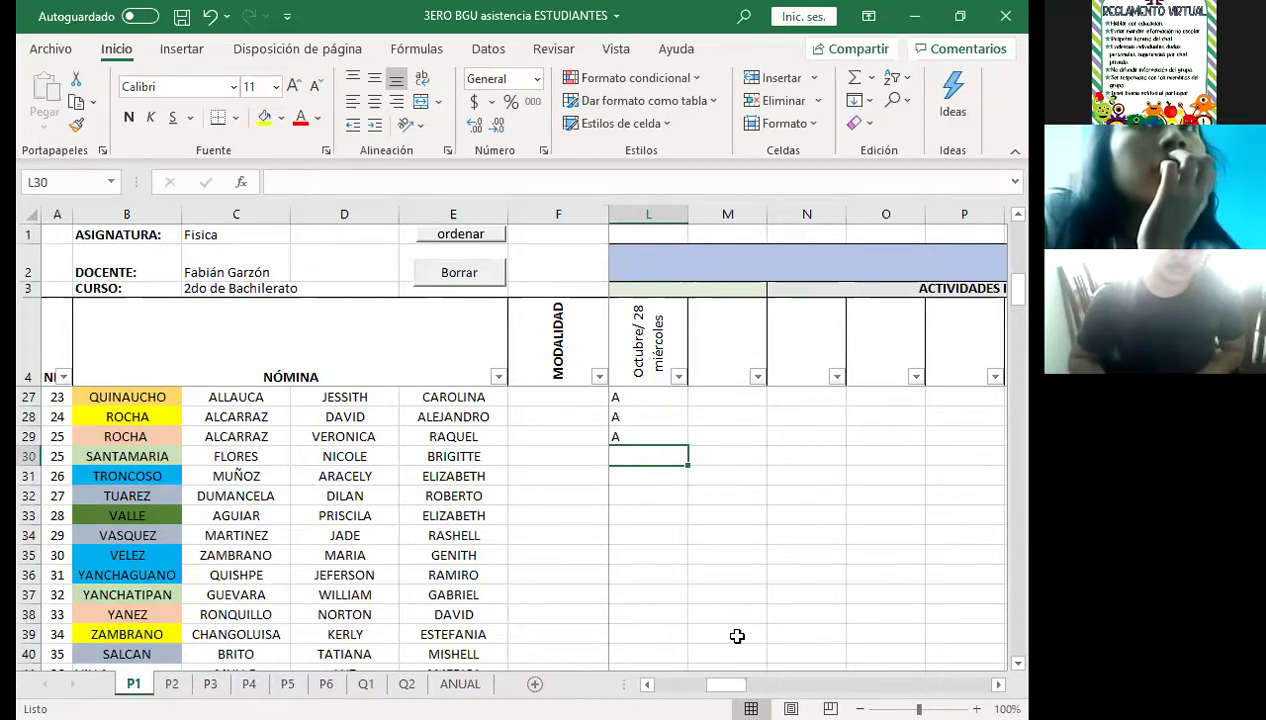
{"action": "type", "text": "A"}
{"action": "key", "text": "Return"}
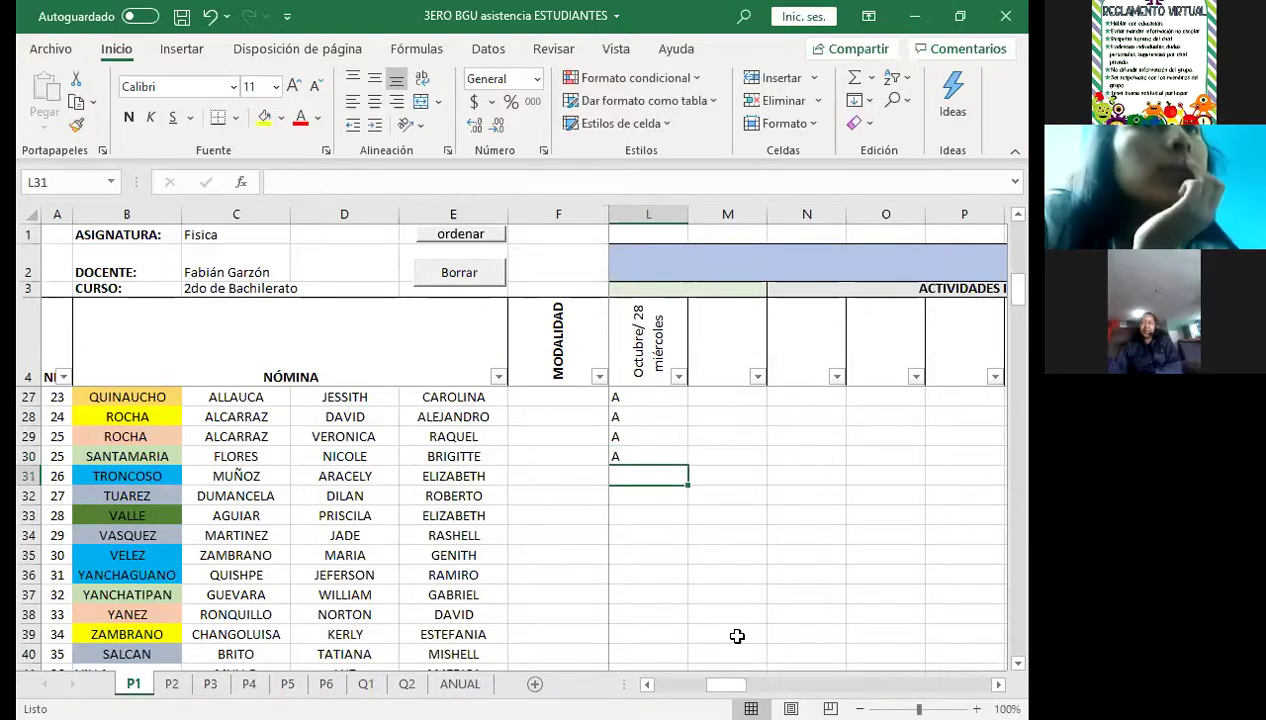
{"action": "type", "text": "A"}
{"action": "key", "text": "Return"}
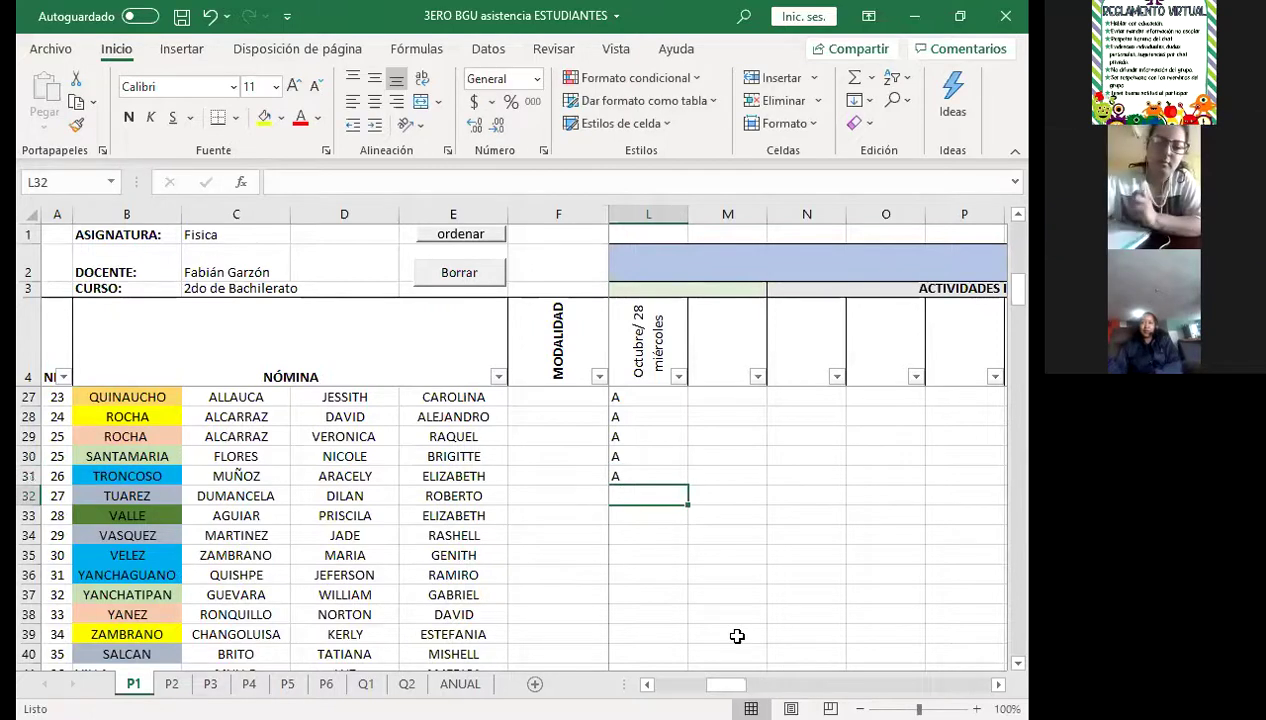
Step: Enter A in cells L32 to L34 for students 27 to 29
{"action": "type", "text": "A"}
{"action": "key", "text": "Return"}
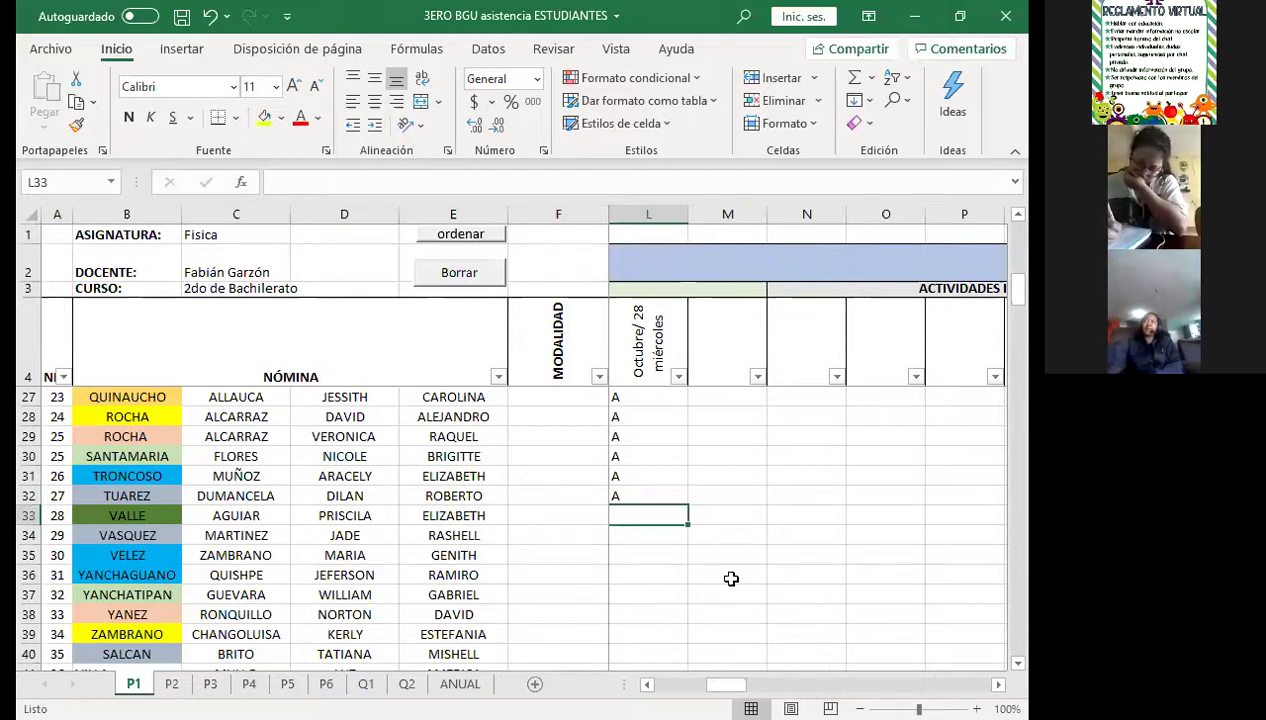
{"action": "type", "text": "A"}
{"action": "key", "text": "Return"}
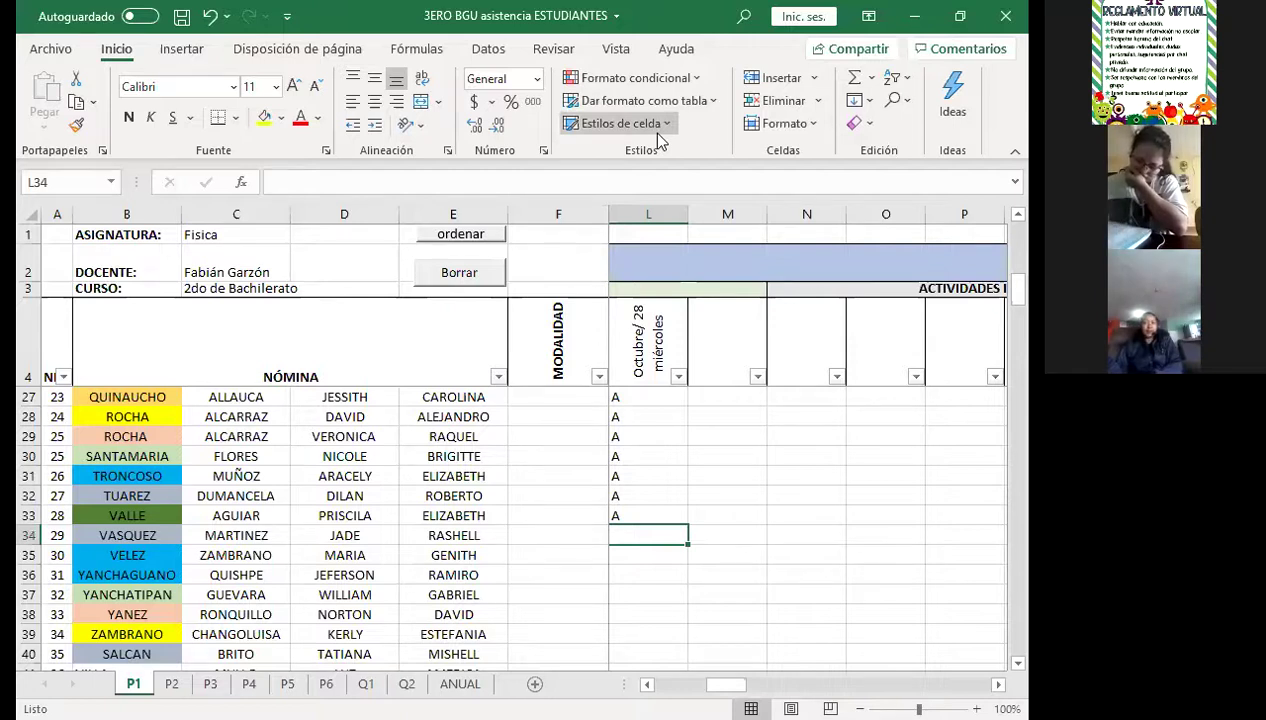
{"action": "type", "text": "A"}
{"action": "key", "text": "Return"}
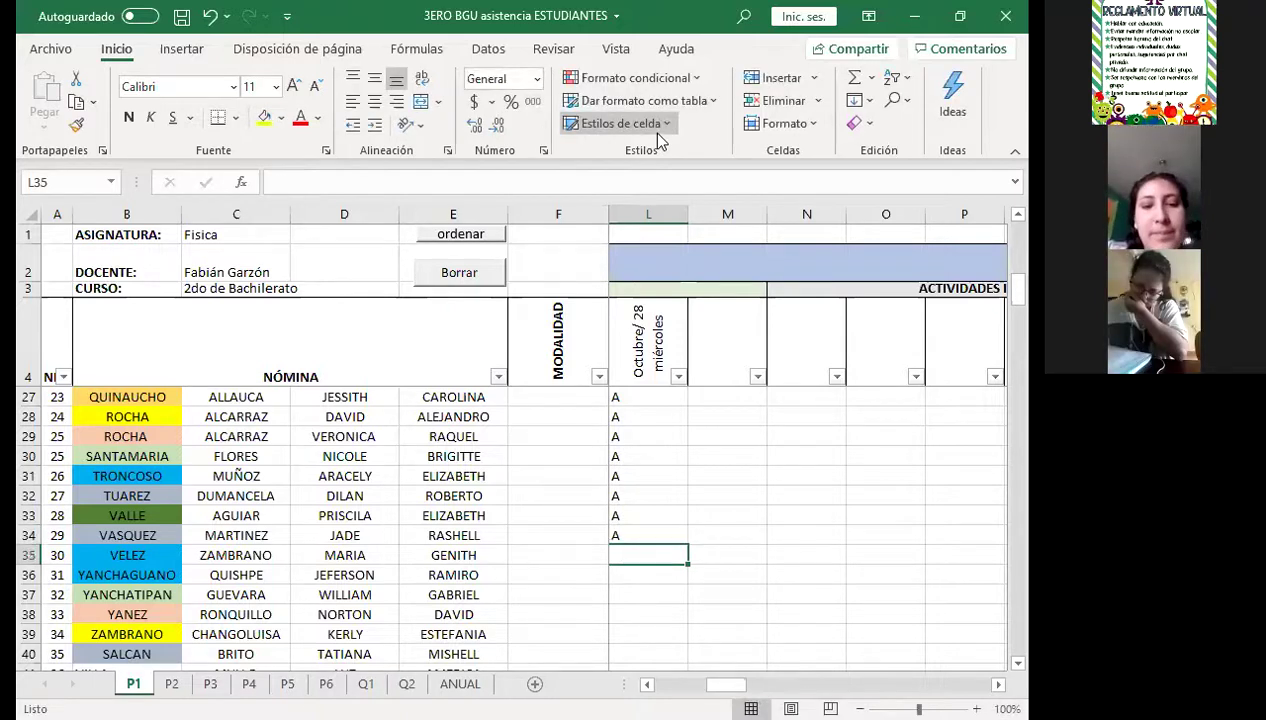
Step: Enter A in cells L35 to L37 for students 30 to 32
{"action": "type", "text": "A"}
{"action": "key", "text": "Return"}
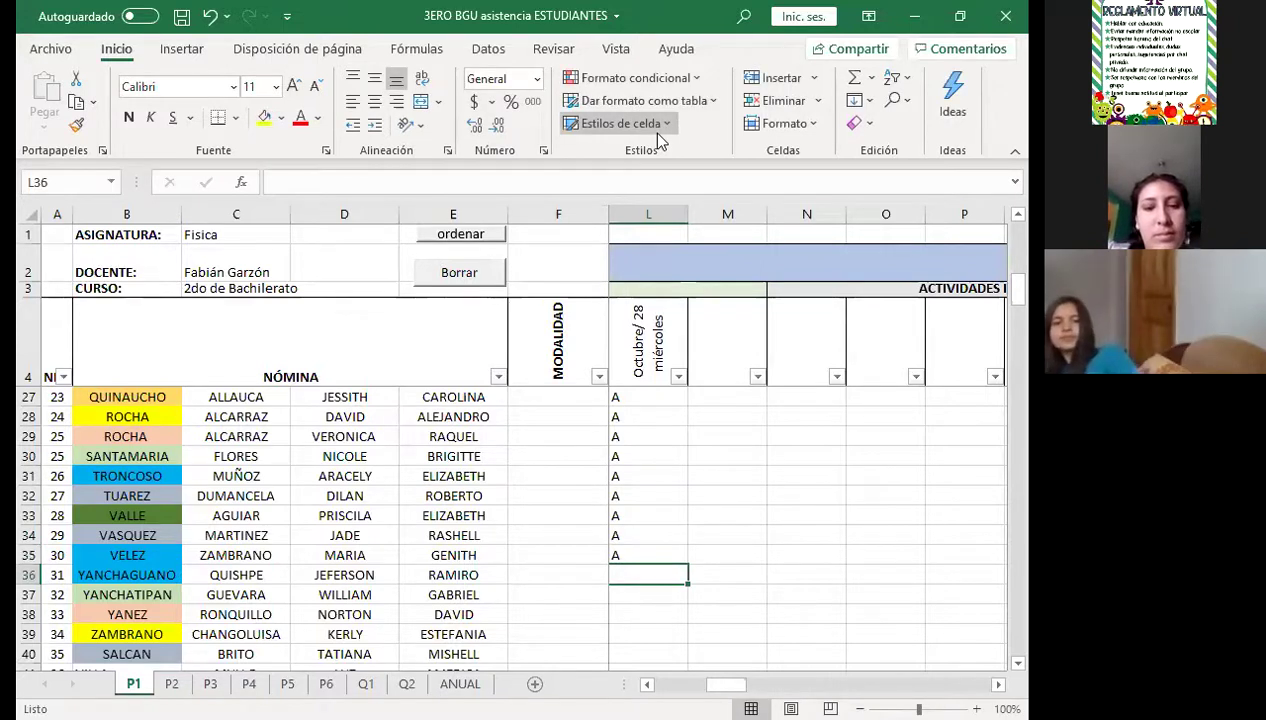
{"action": "type", "text": "A"}
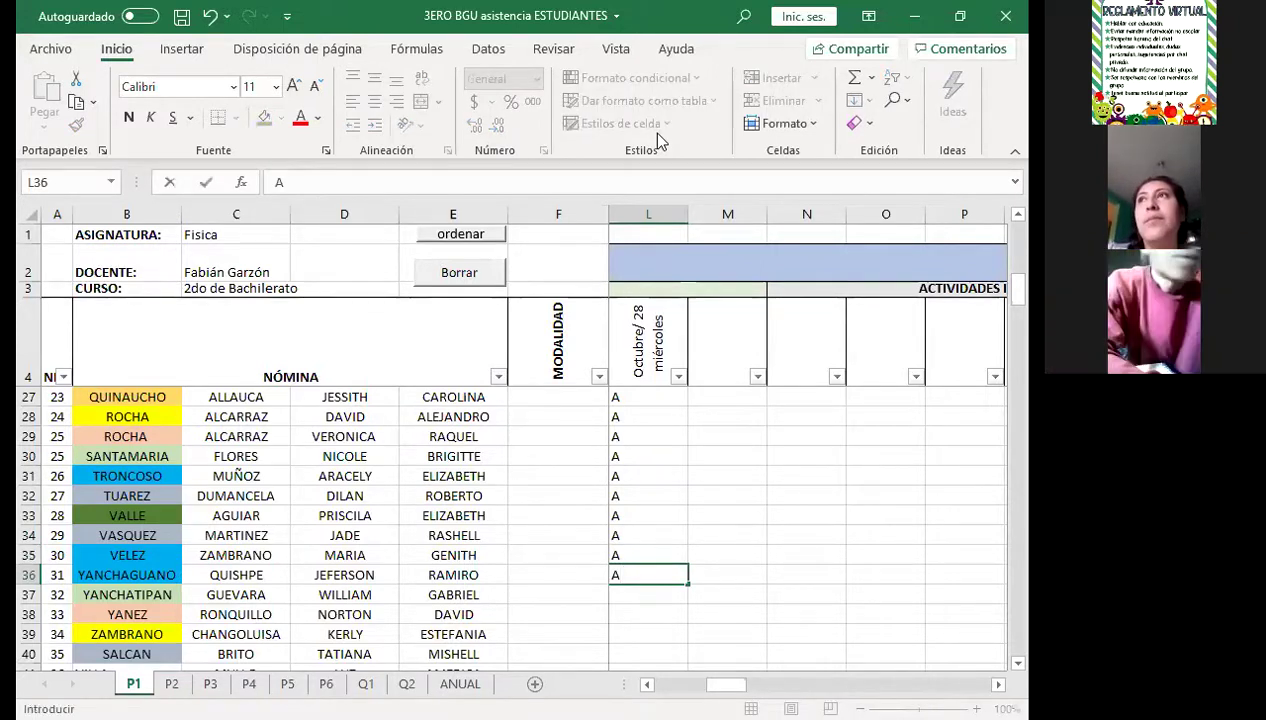
{"action": "key", "text": "Return"}
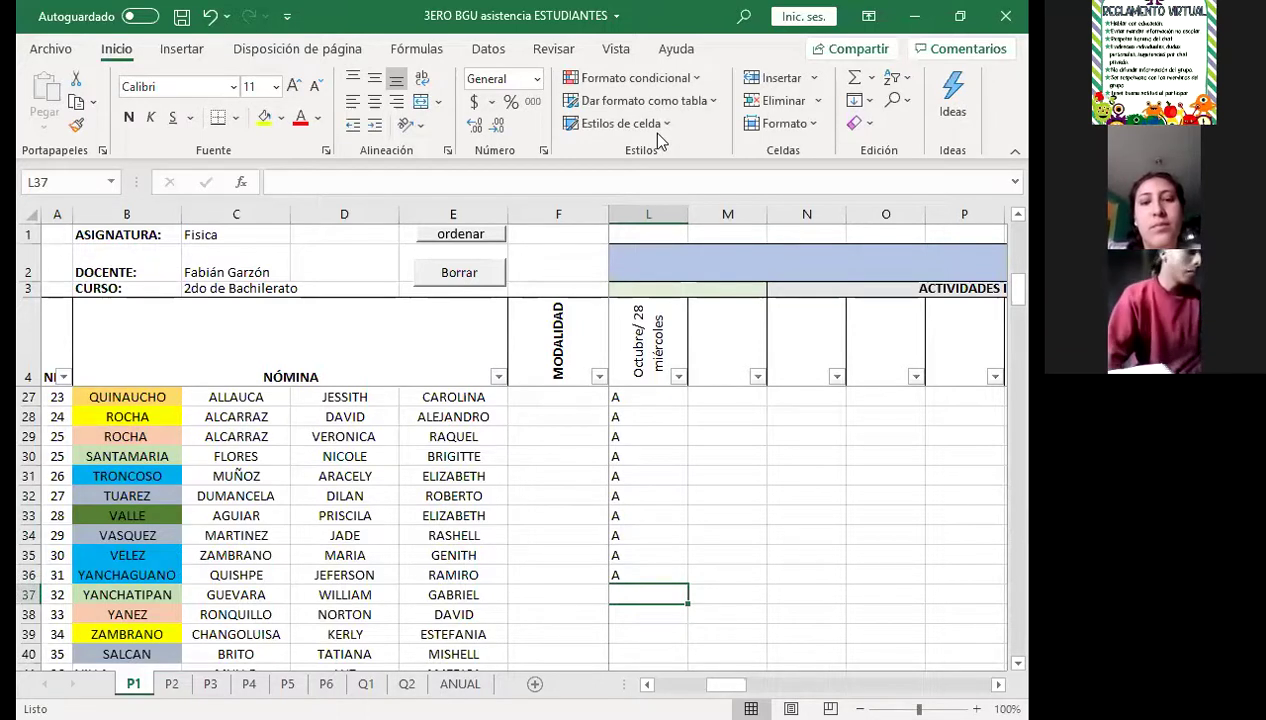
{"action": "type", "text": "A"}
{"action": "key", "text": "Return"}
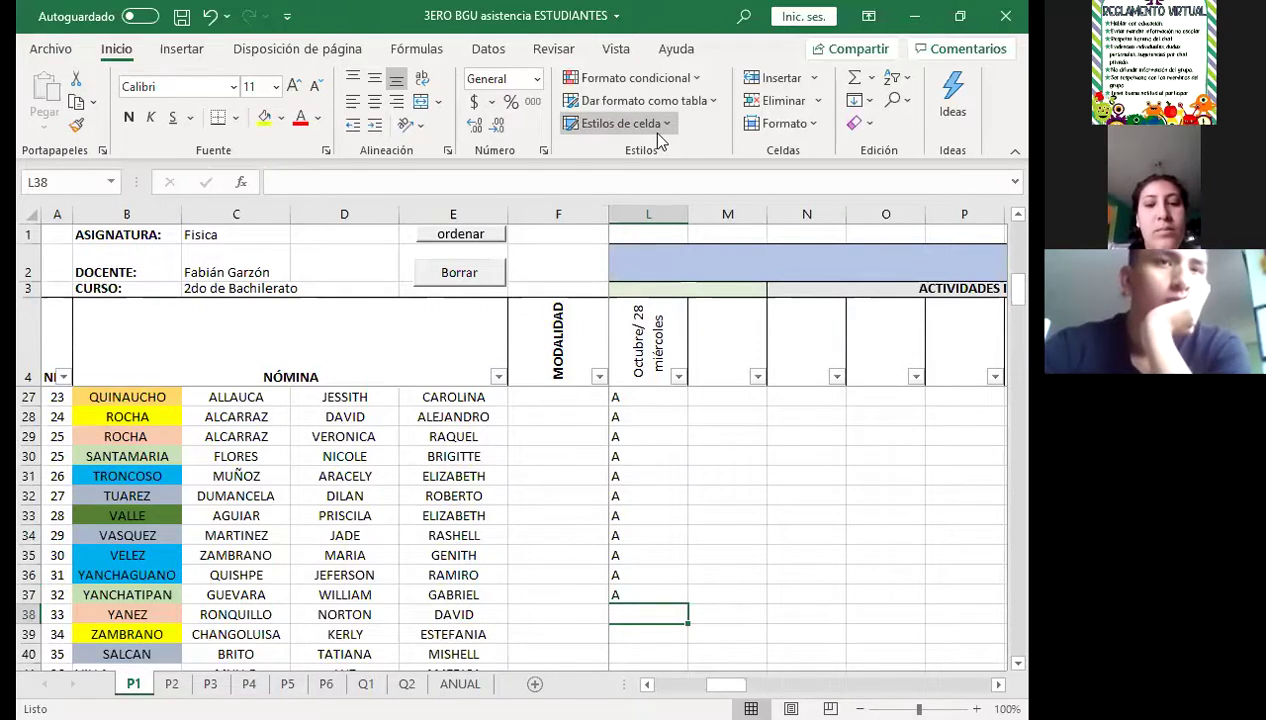
Step: Look over the last unmarked students in rows 38 to 41 at the end of the roster
{"action": "key", "text": "Down"}
{"action": "key", "text": "Down"}
{"action": "key", "text": "Down"}
{"action": "key", "text": "Down"}
{"action": "key", "text": "Down"}
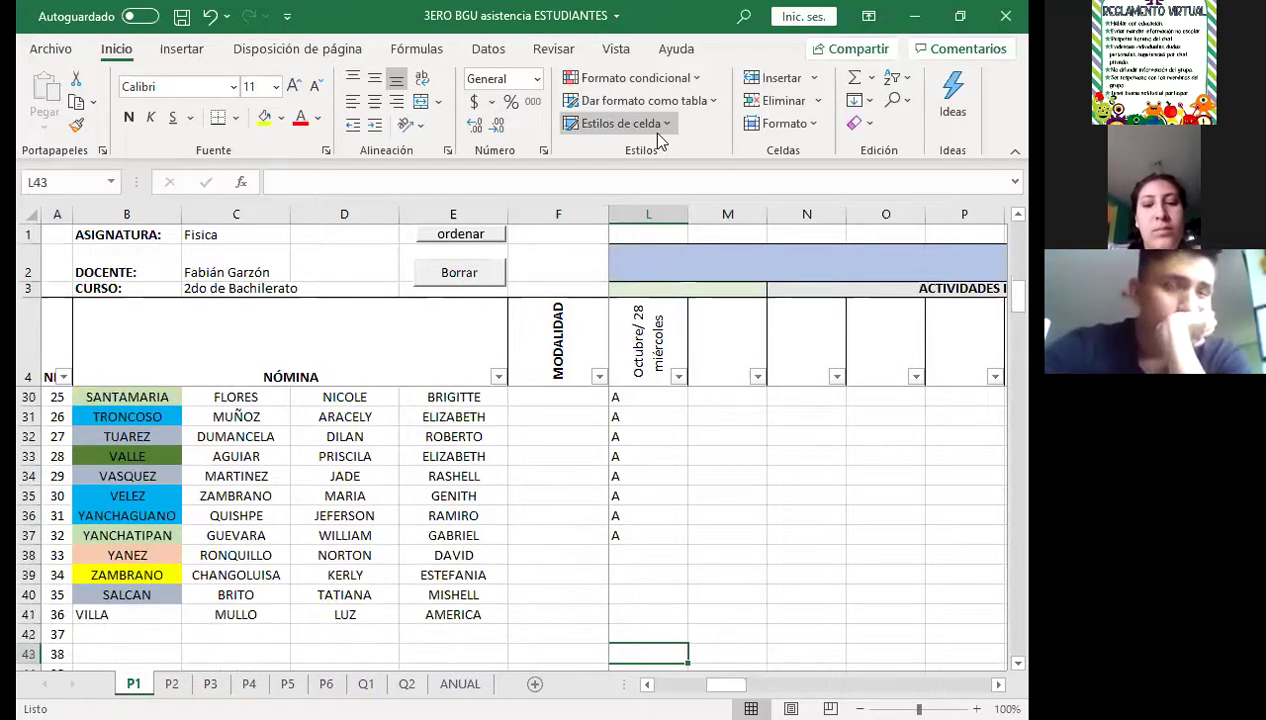
{"action": "key", "text": "Up"}
{"action": "key", "text": "Up"}
{"action": "key", "text": "Up"}
{"action": "key", "text": "Up"}
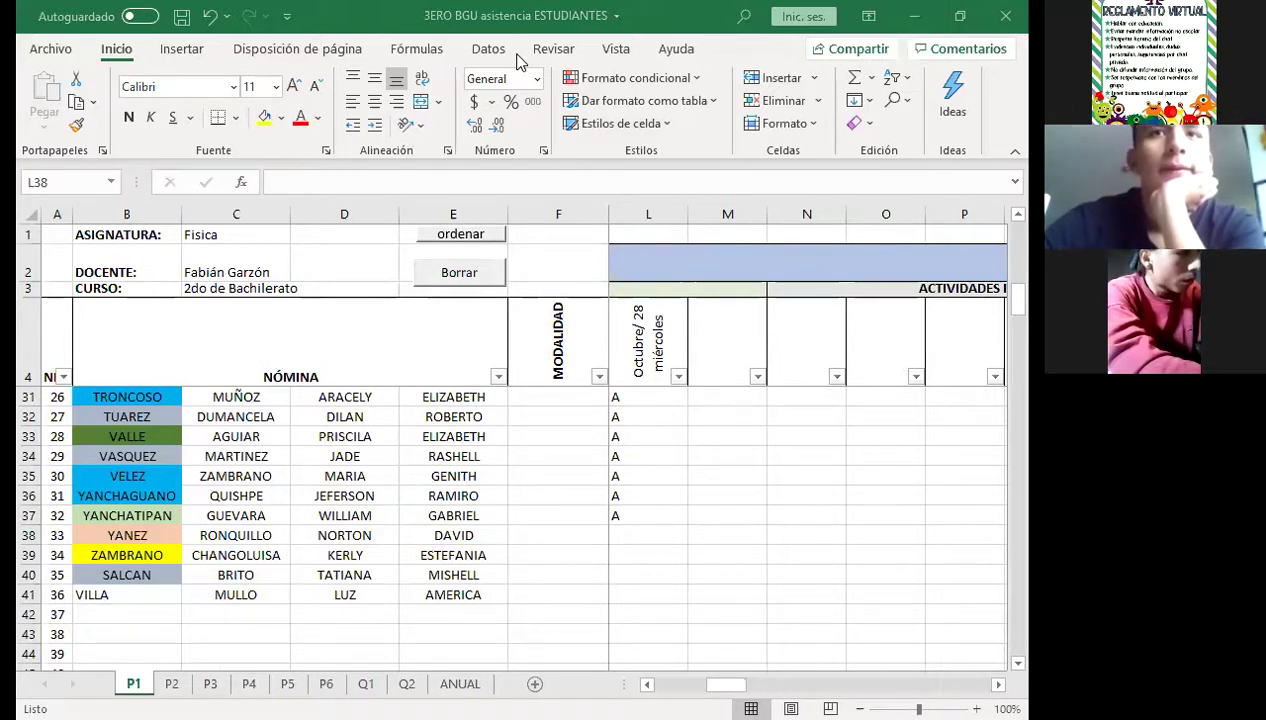
Step: Enter F in cell L38 for student 33 and fill the cell yellow
{"action": "left_click", "coordinate": [630, 538]}
{"action": "type", "text": "F"}
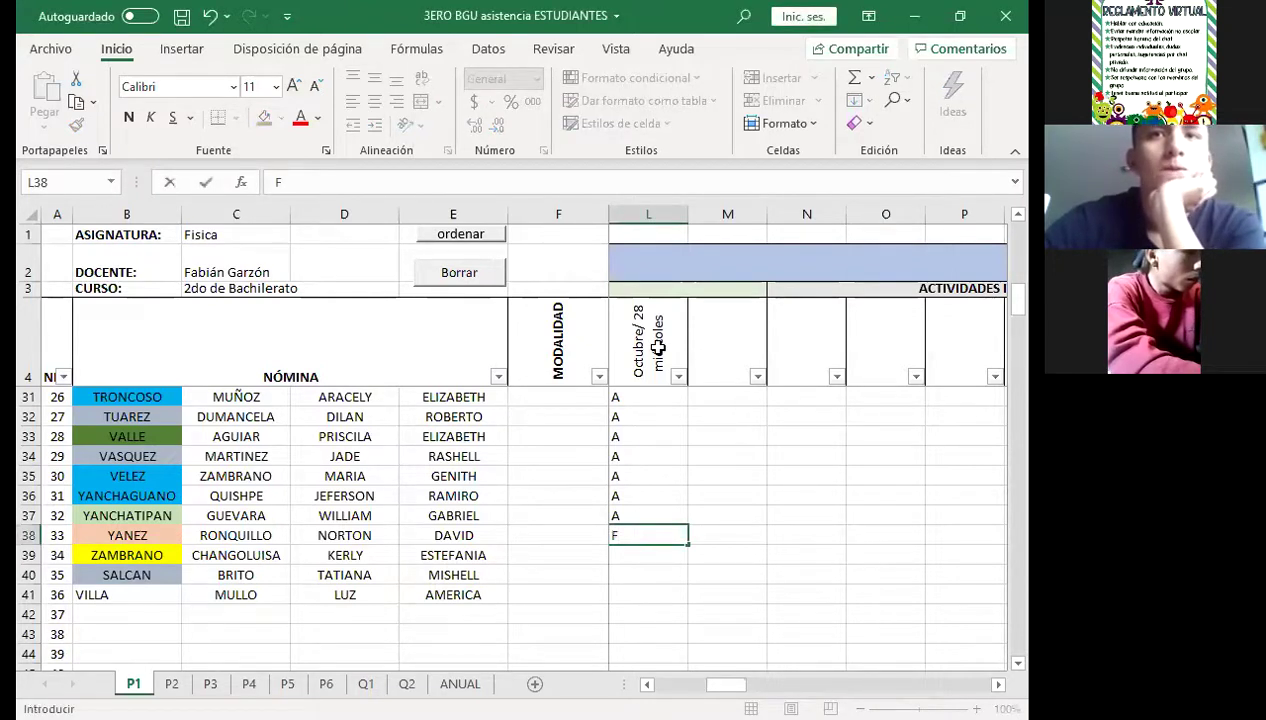
{"action": "key", "text": "Return"}
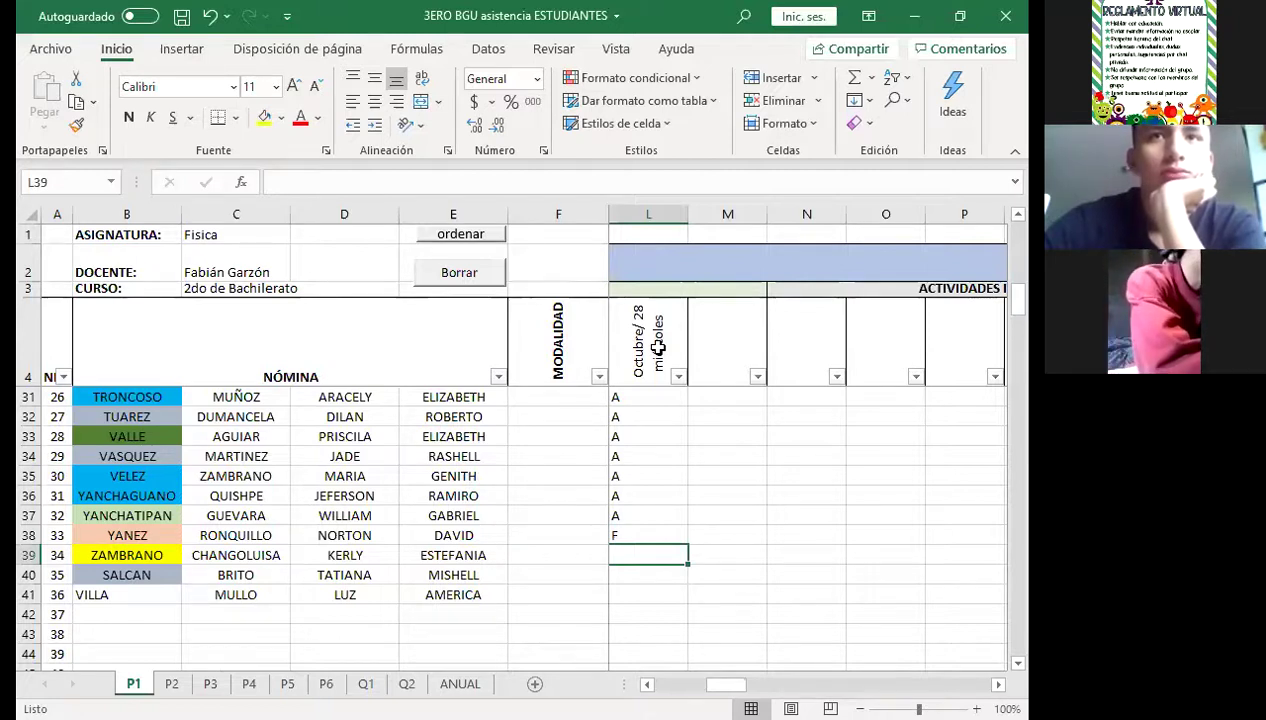
{"action": "left_click", "coordinate": [656, 535]}
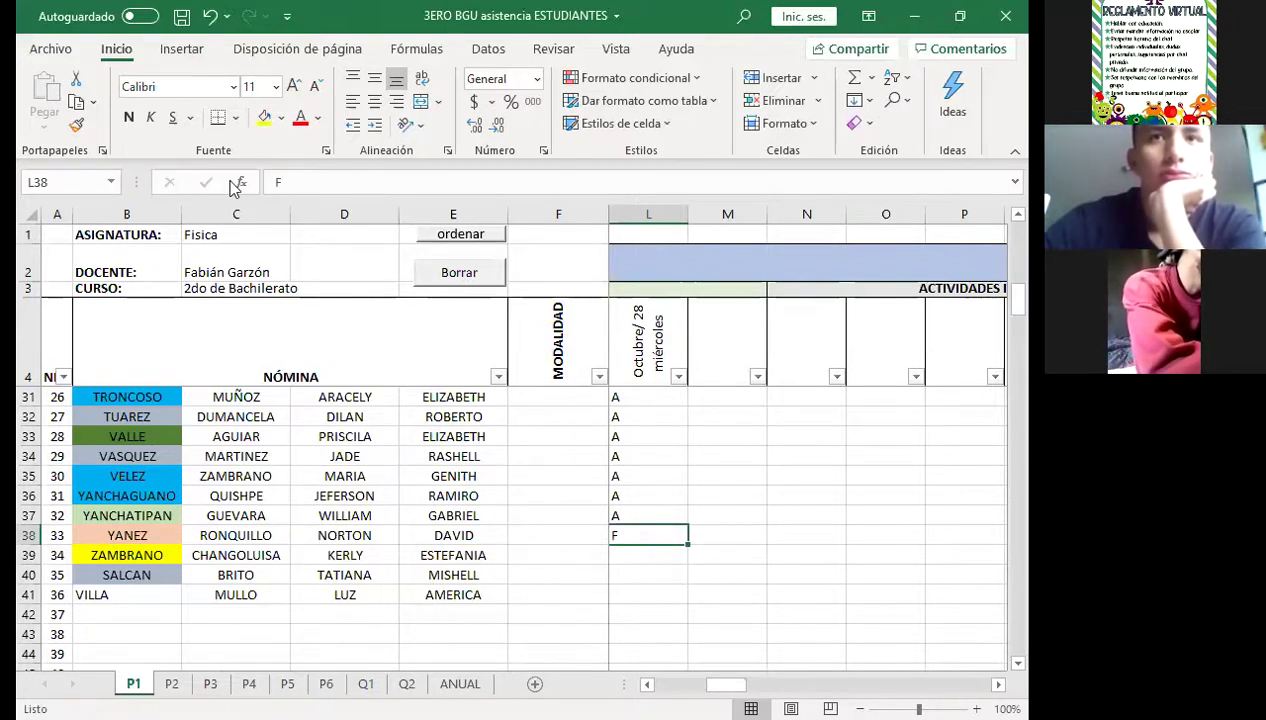
{"action": "left_click", "coordinate": [632, 559]}
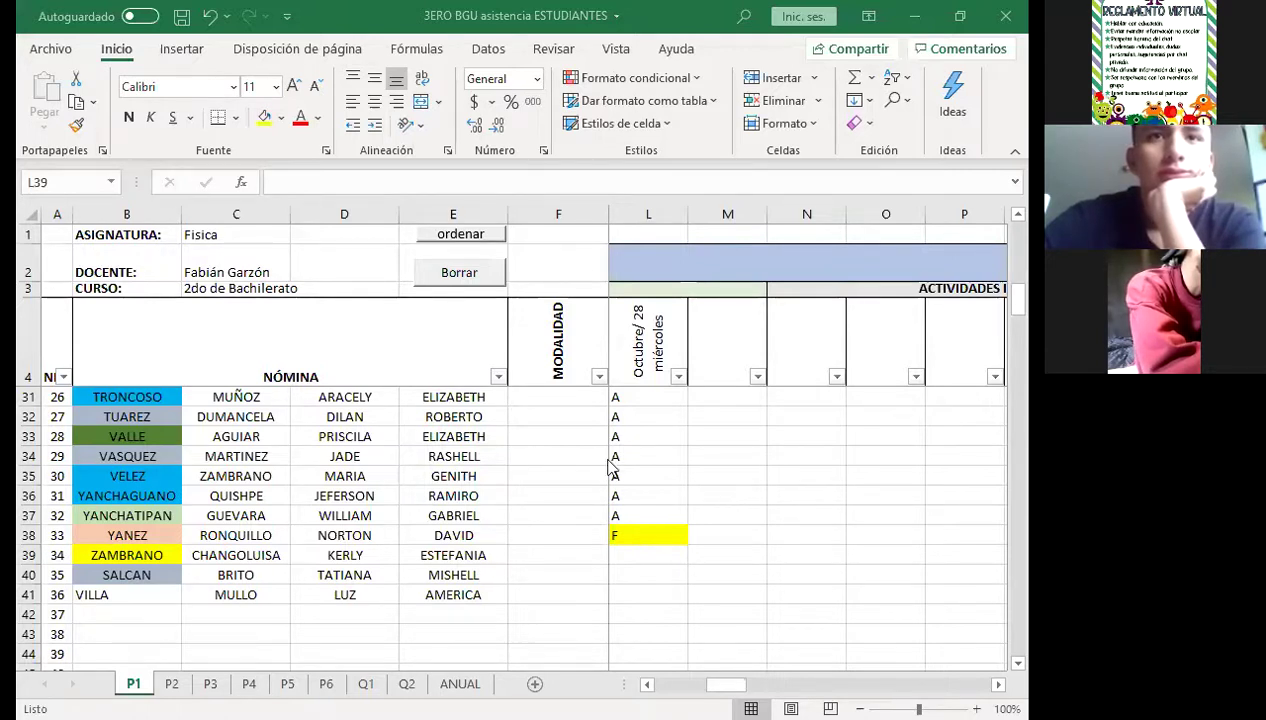
Step: Enter F in cell L39 for student 34 and fill the cell yellow
{"action": "left_click", "coordinate": [661, 556]}
{"action": "type", "text": "F"}
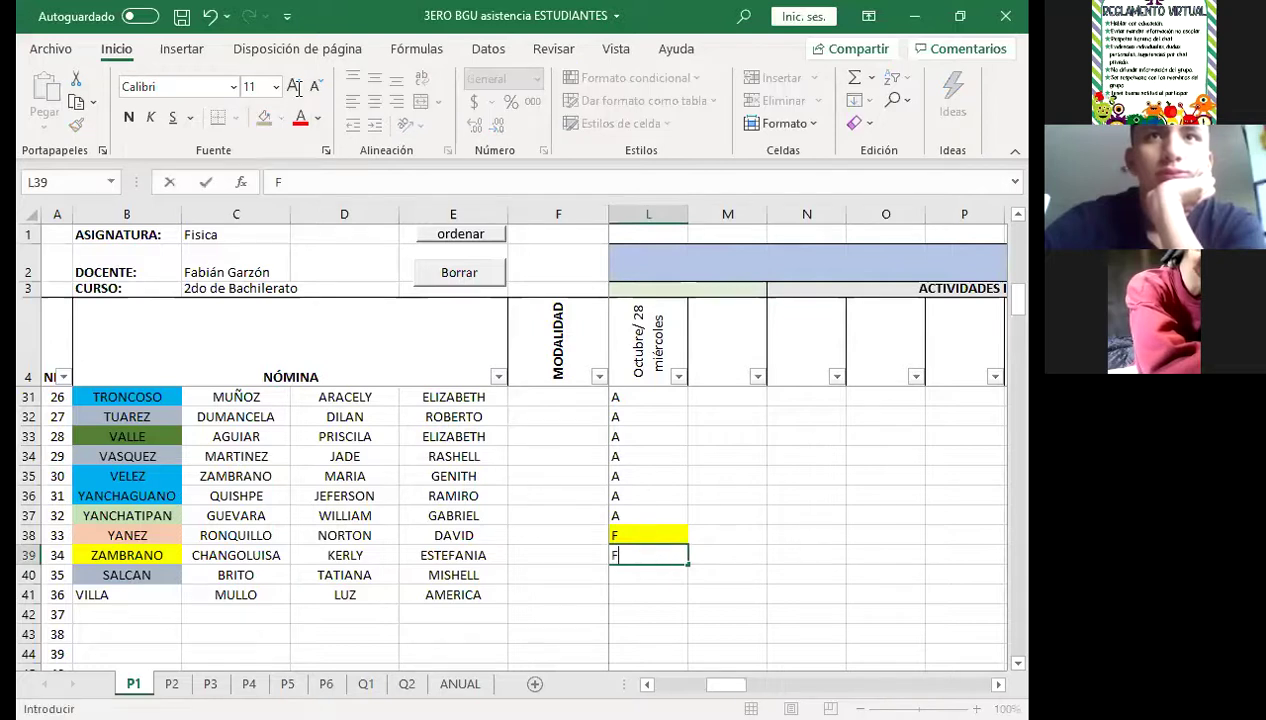
{"action": "left_click", "coordinate": [634, 581]}
{"action": "left_click", "coordinate": [632, 553]}
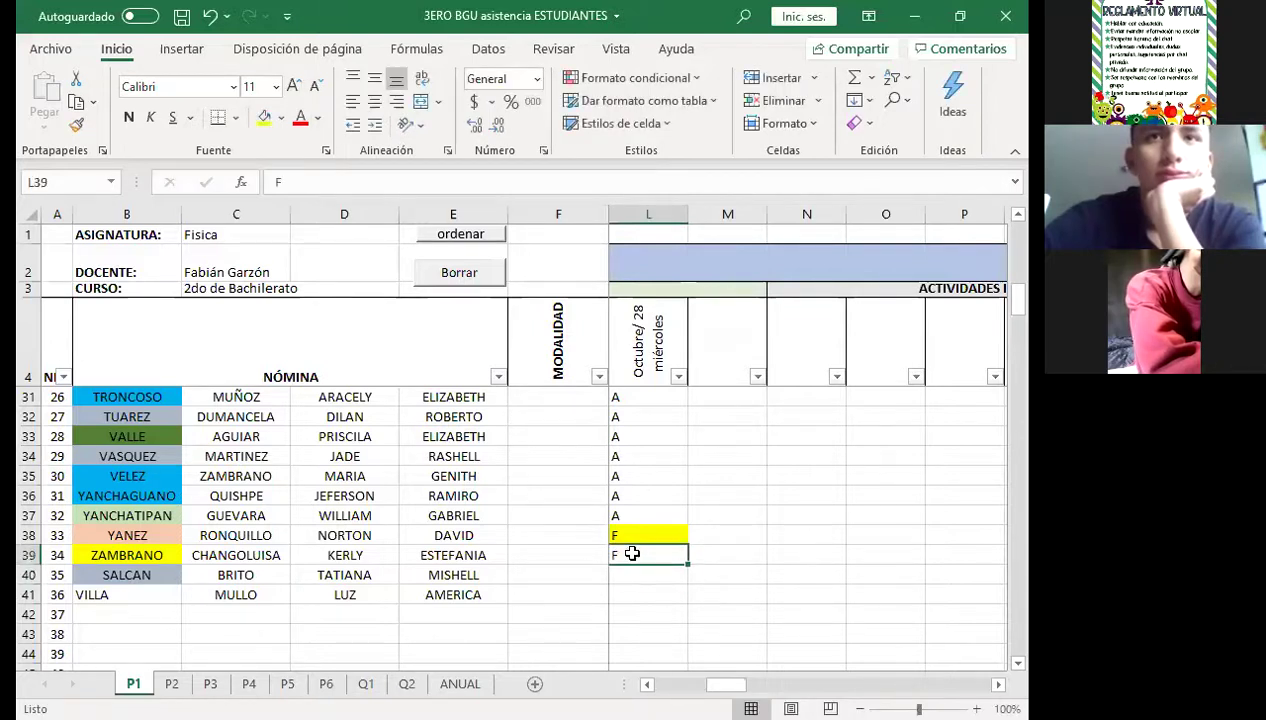
{"action": "left_click", "coordinate": [265, 117]}
Step: Enter A in cell L40 for student 35
{"action": "left_click", "coordinate": [634, 578]}
{"action": "type", "text": "A"}
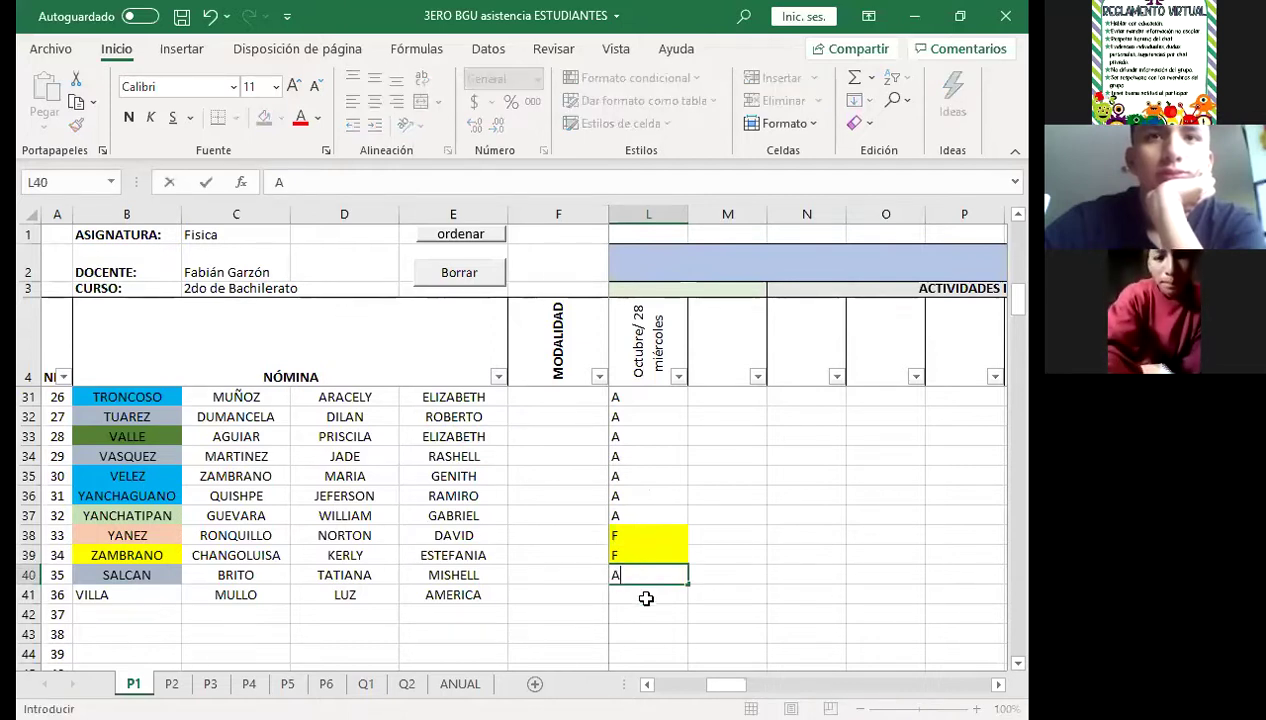
{"action": "key", "text": "Return"}
Step: Center the surname in cell B41 and enter A in cell L41 for student 36
{"action": "left_click", "coordinate": [155, 594]}
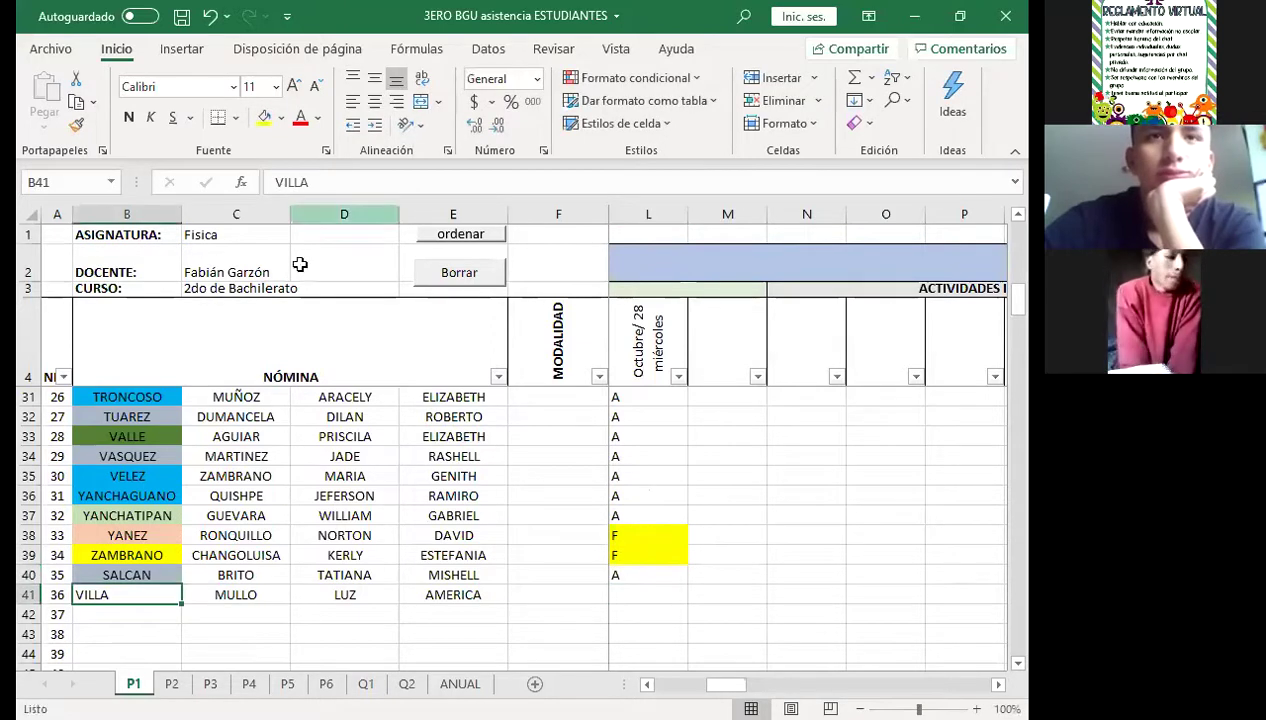
{"action": "left_click", "coordinate": [374, 101]}
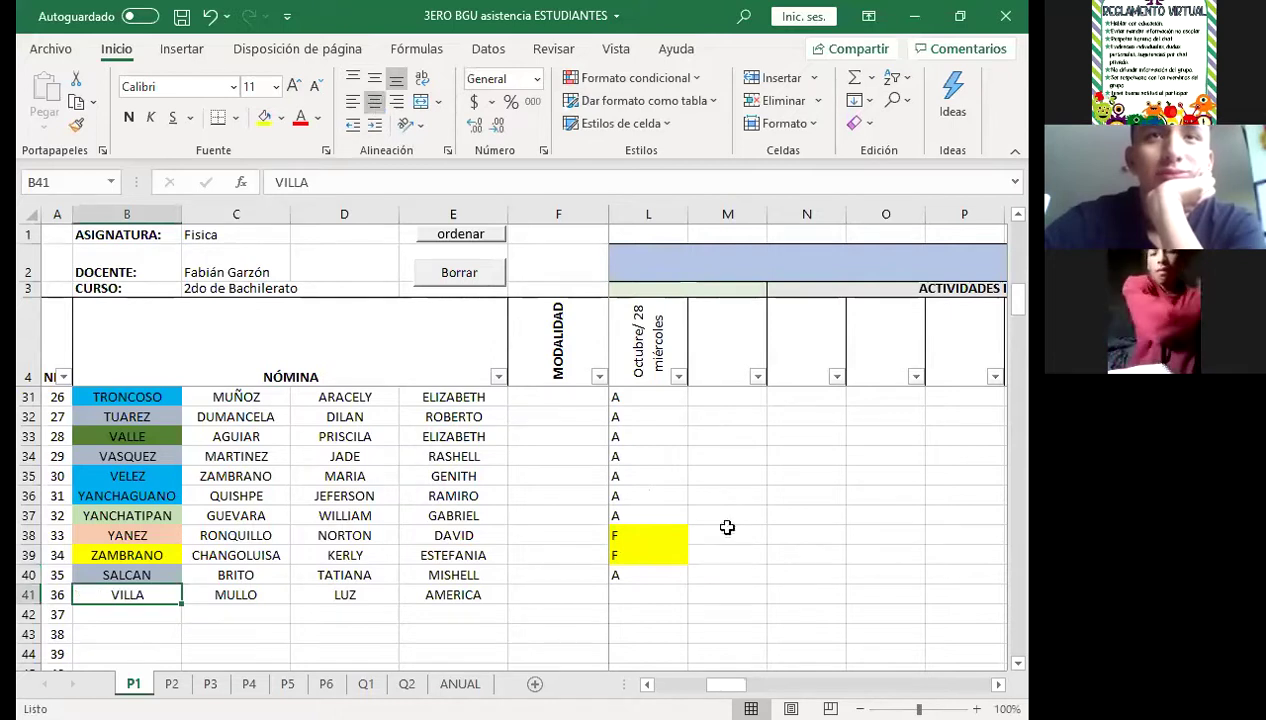
{"action": "left_click", "coordinate": [640, 594]}
{"action": "type", "text": "A"}
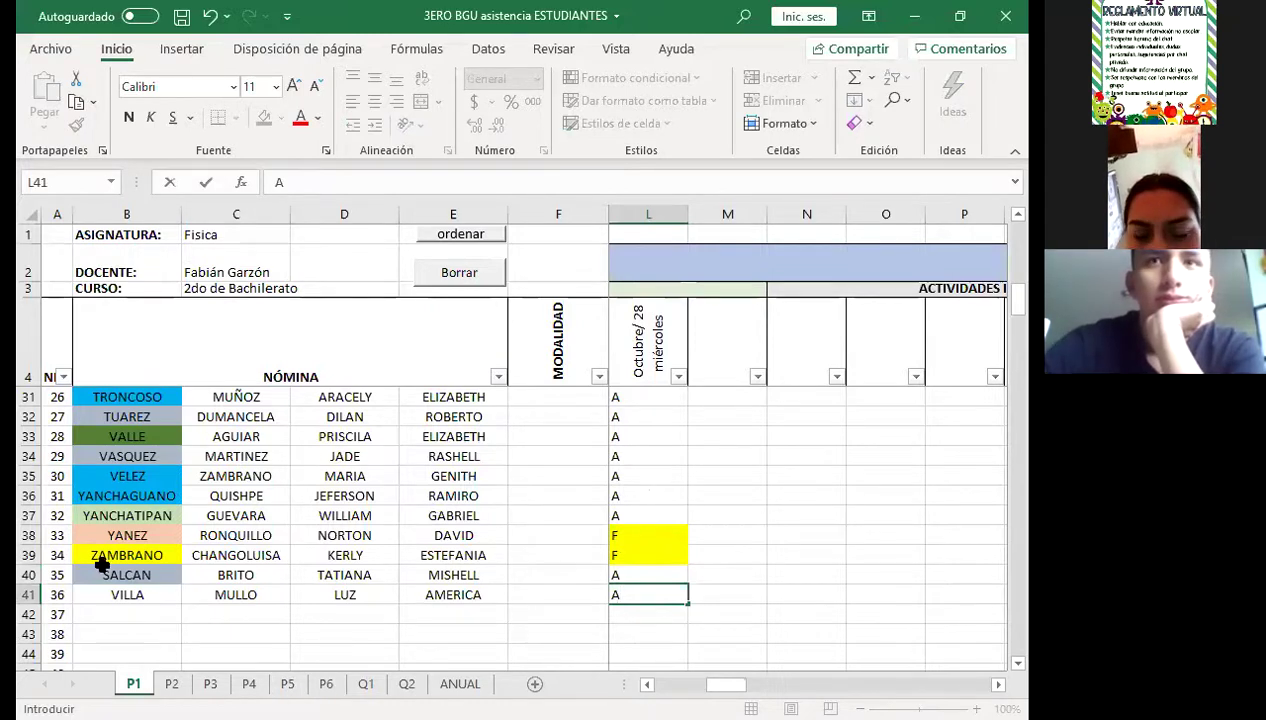
Step: Remove the fill from cell L38 and replace student 33's attendance code with P
{"action": "scroll", "coordinate": [651, 576], "scroll_direction": "up", "scroll_amount": 1}
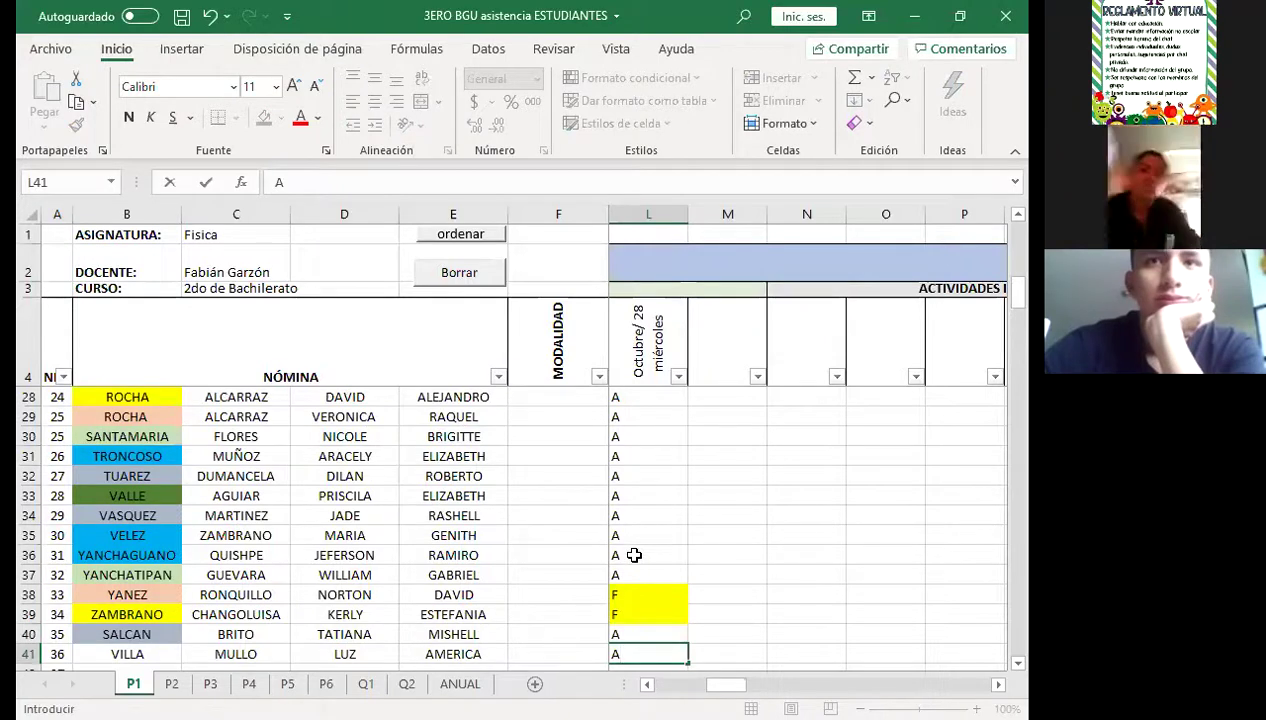
{"action": "scroll", "coordinate": [650, 520], "scroll_direction": "up", "scroll_amount": 3}
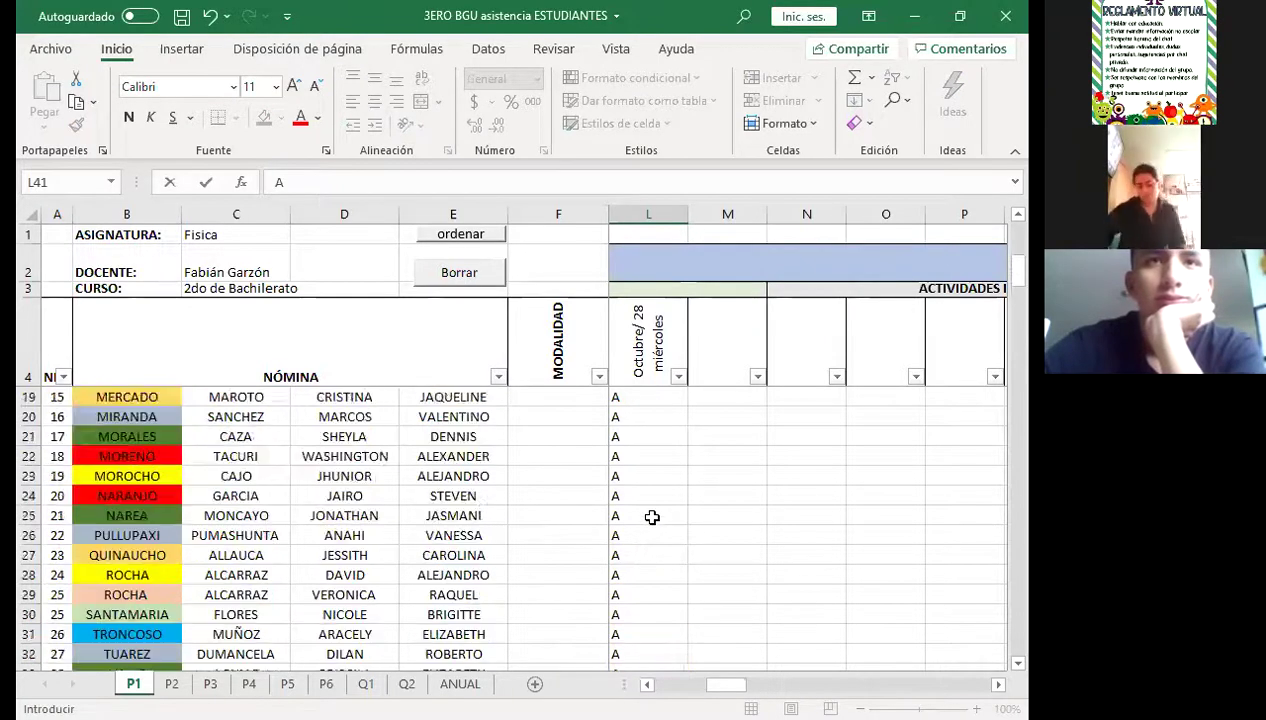
{"action": "scroll", "coordinate": [654, 515], "scroll_direction": "down", "scroll_amount": 4}
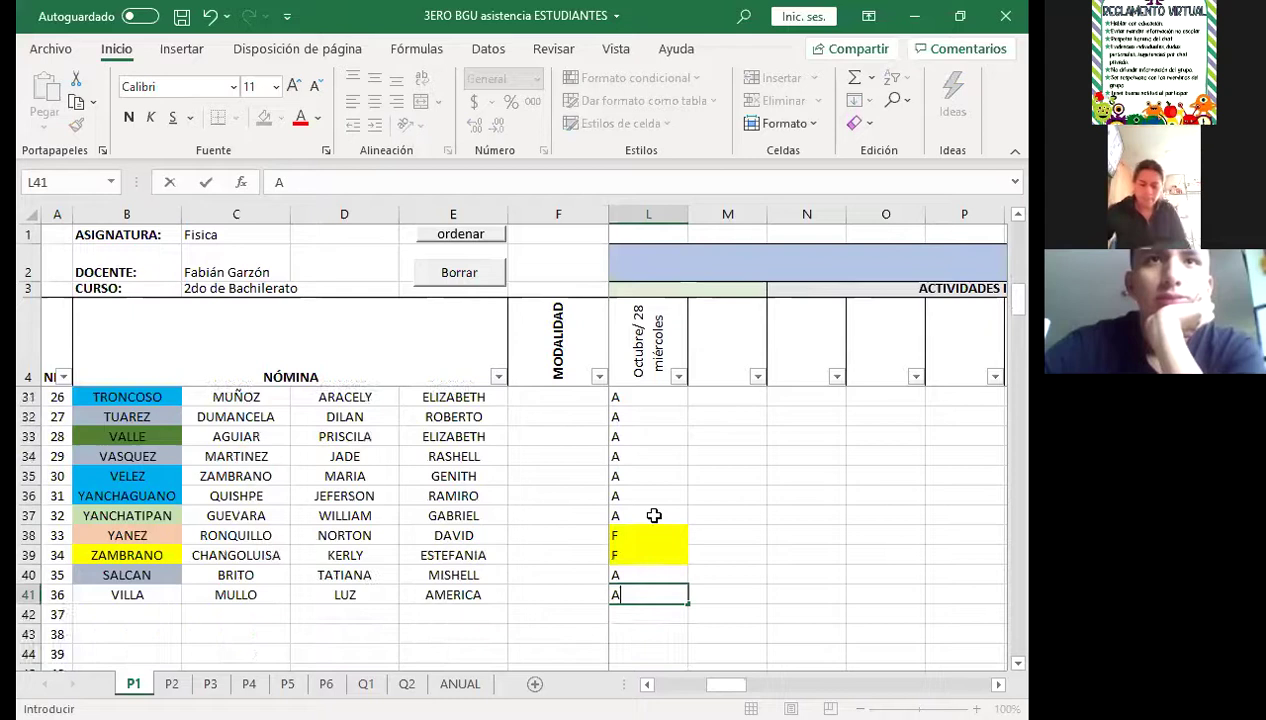
{"action": "left_click", "coordinate": [644, 535]}
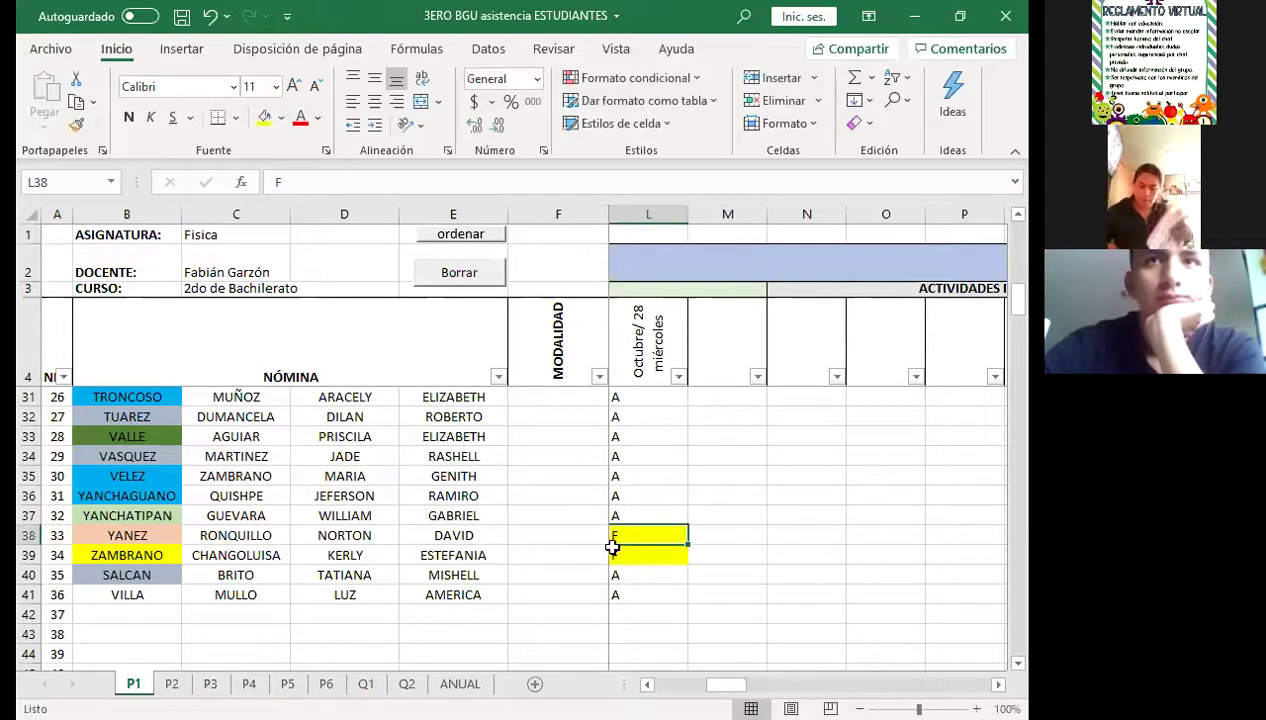
{"action": "left_click", "coordinate": [283, 119]}
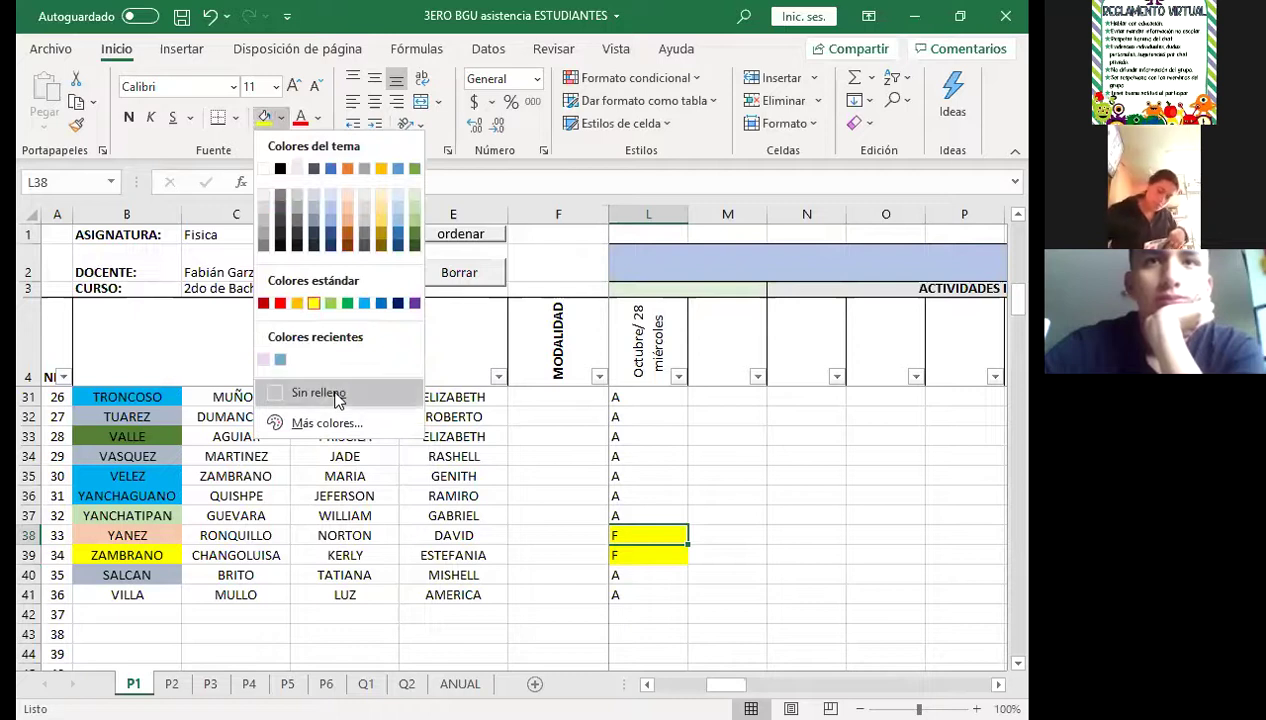
{"action": "left_click", "coordinate": [334, 393]}
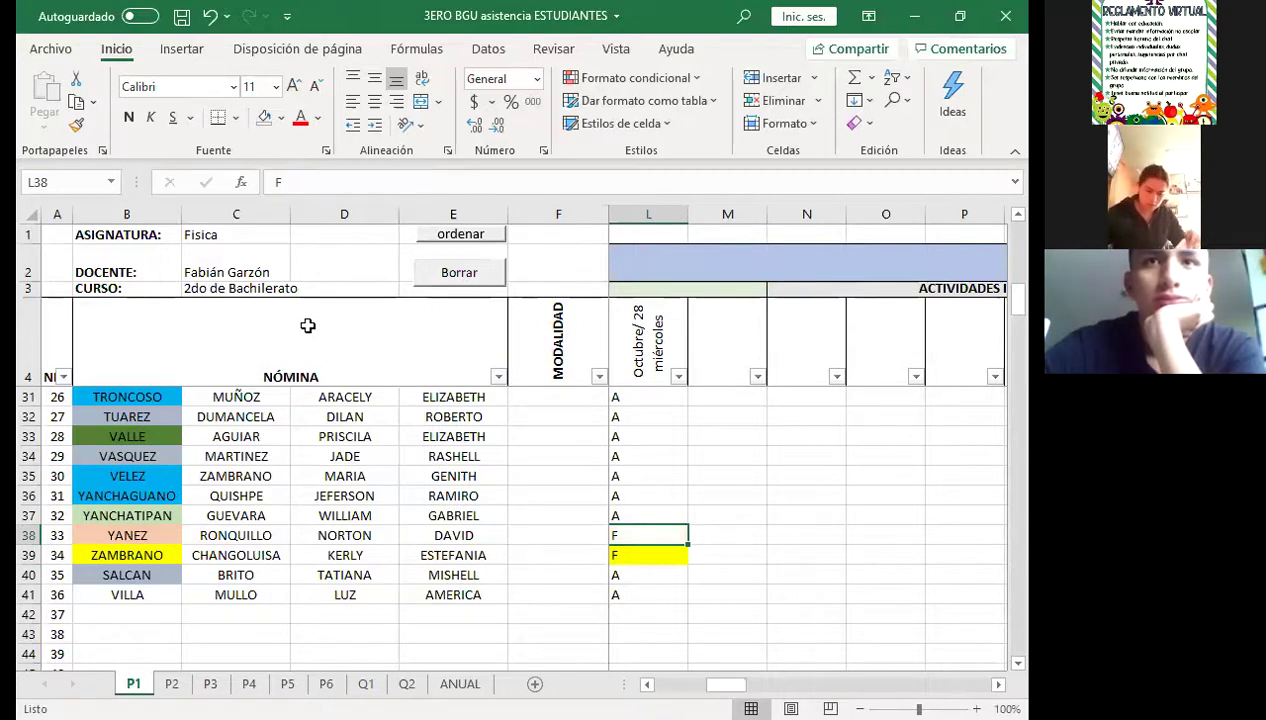
{"action": "key", "text": "BackSpace"}
{"action": "type", "text": "P"}
Step: Select student 11's attendance mark in cell L15 and review the first rows of the roster
{"action": "scroll", "coordinate": [638, 418], "scroll_direction": "up", "scroll_amount": 8}
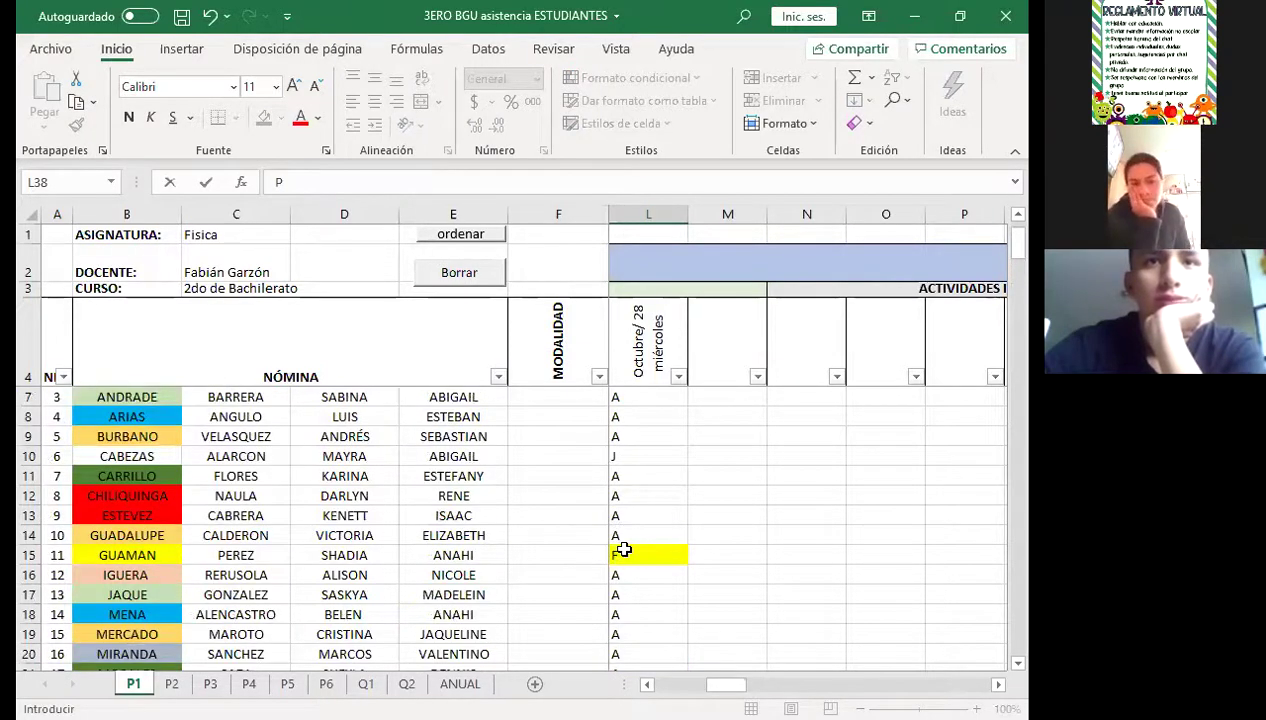
{"action": "left_click", "coordinate": [623, 549]}
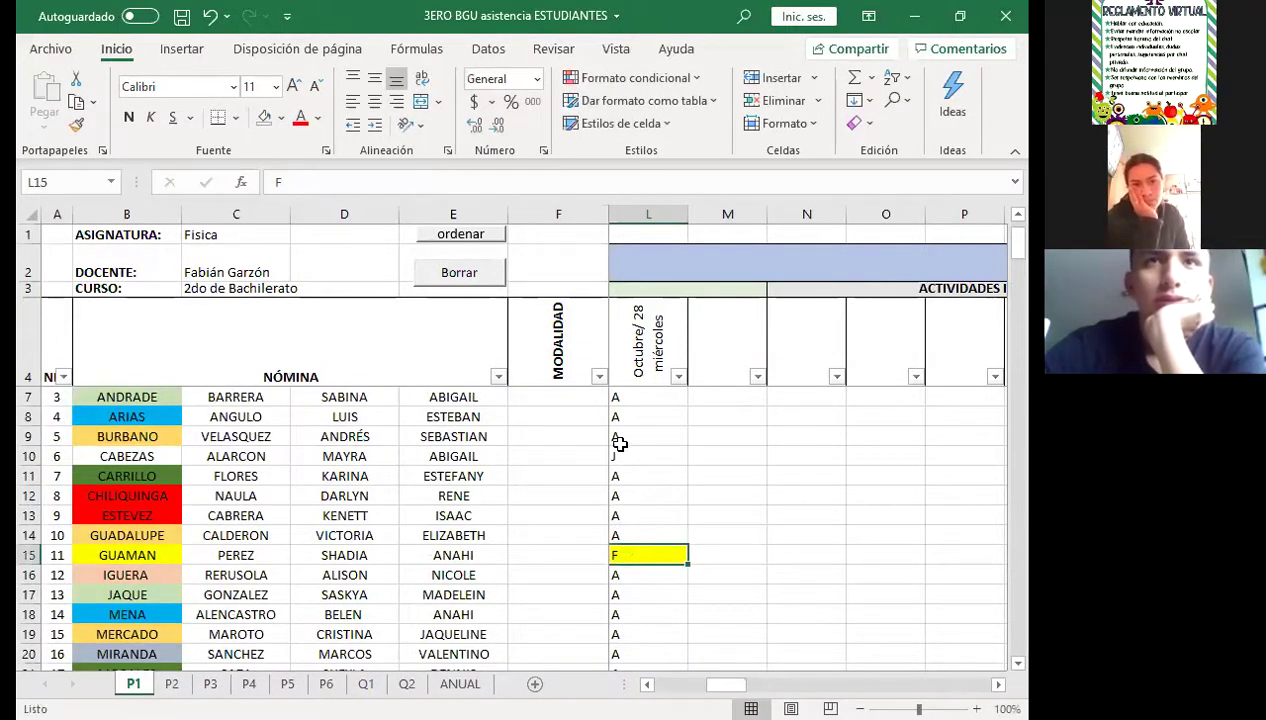
{"action": "scroll", "coordinate": [701, 482], "scroll_direction": "up", "scroll_amount": 1}
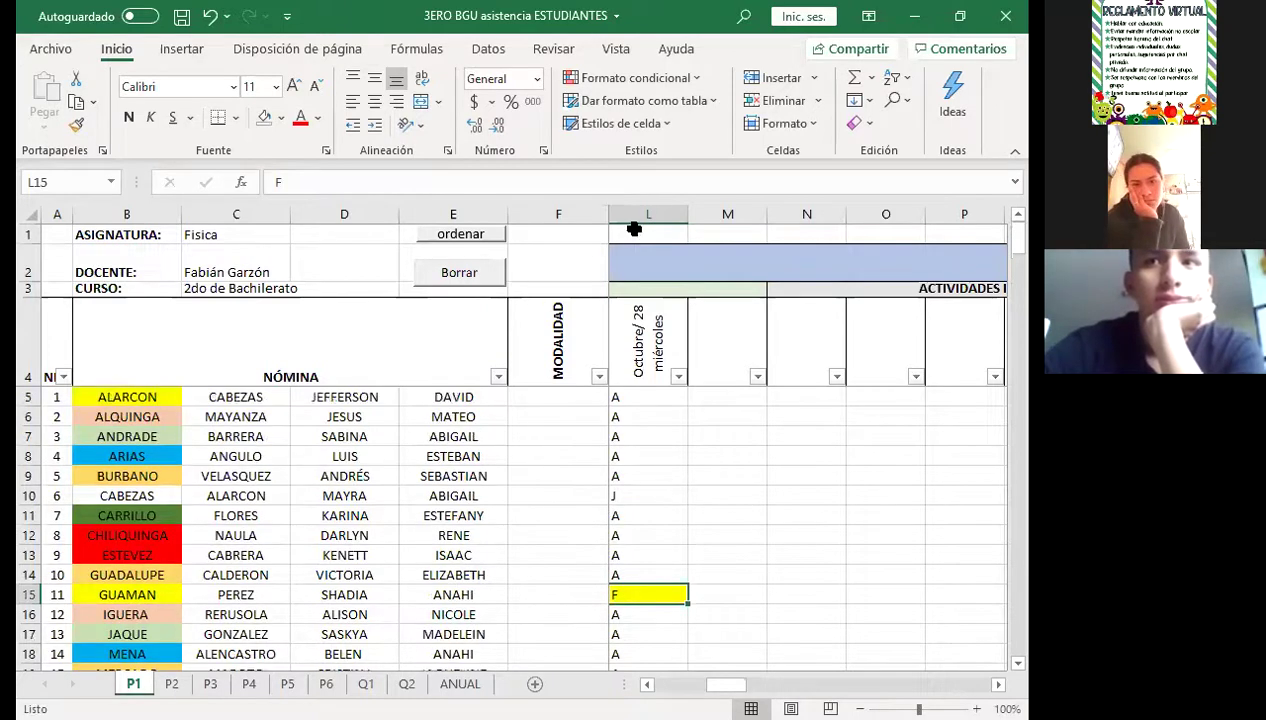